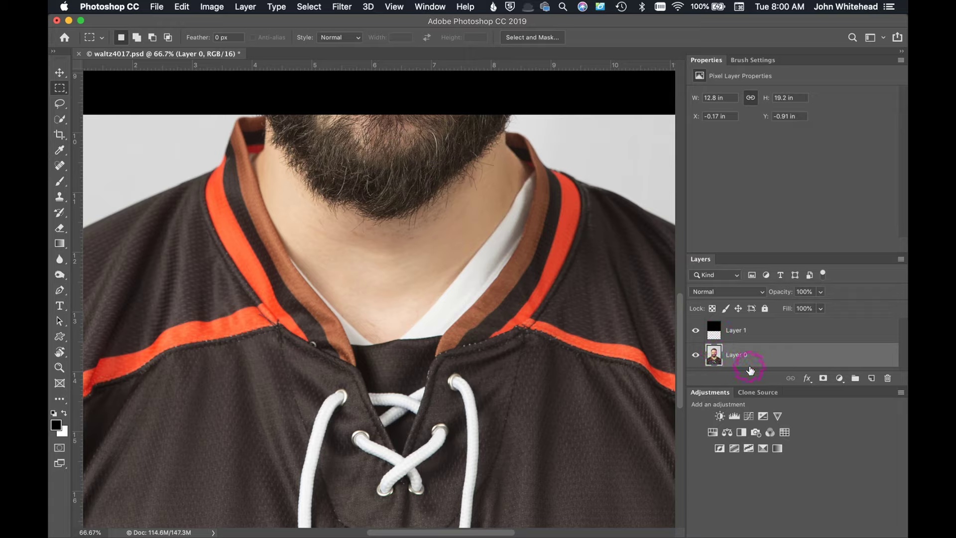
Duplicate Layer 0 twice to create two copies above the original
key(super+j)
scroll(802, 350, down, 1)
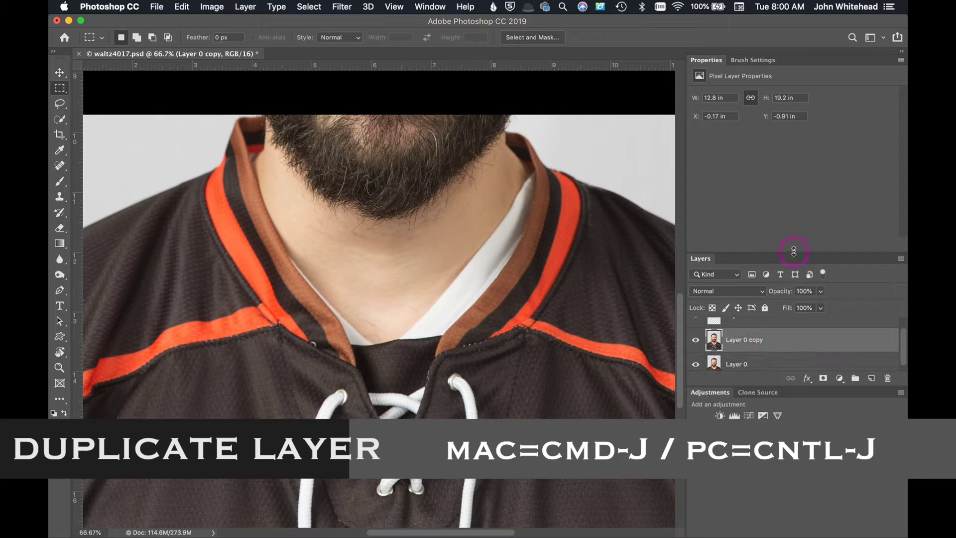
drag(794, 253, 790, 196)
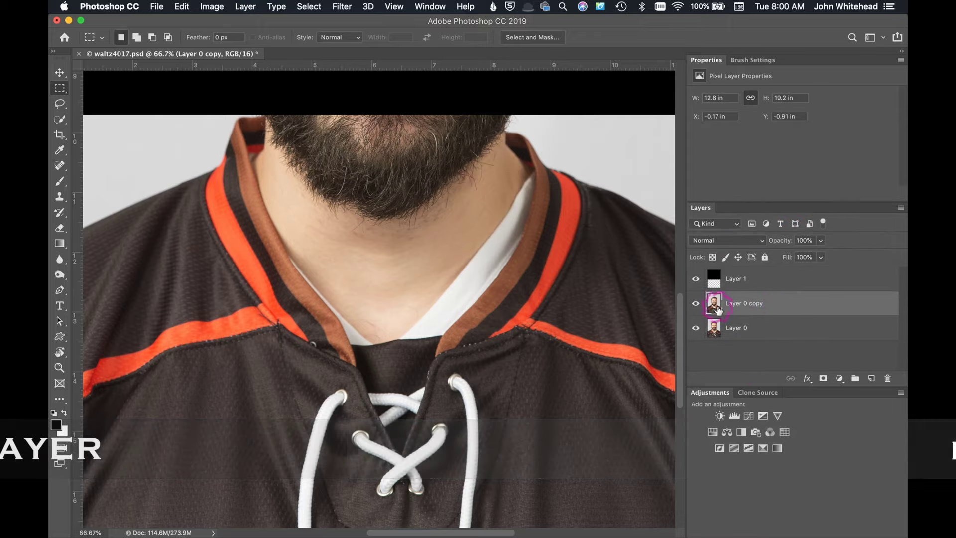
key(super+j)
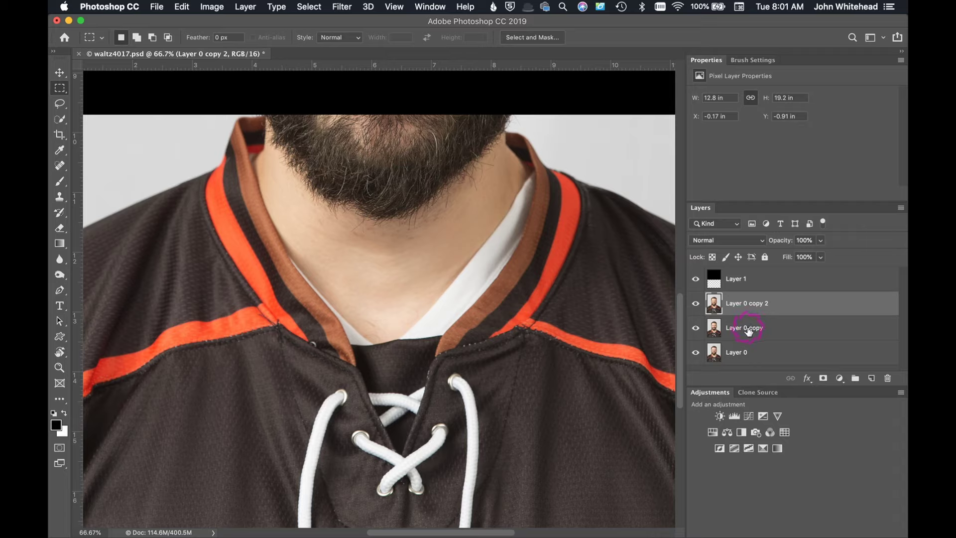
Apply a Gaussian Blur to Layer 0 copy, the lower of the two duplicates
click(748, 331)
click(308, 6)
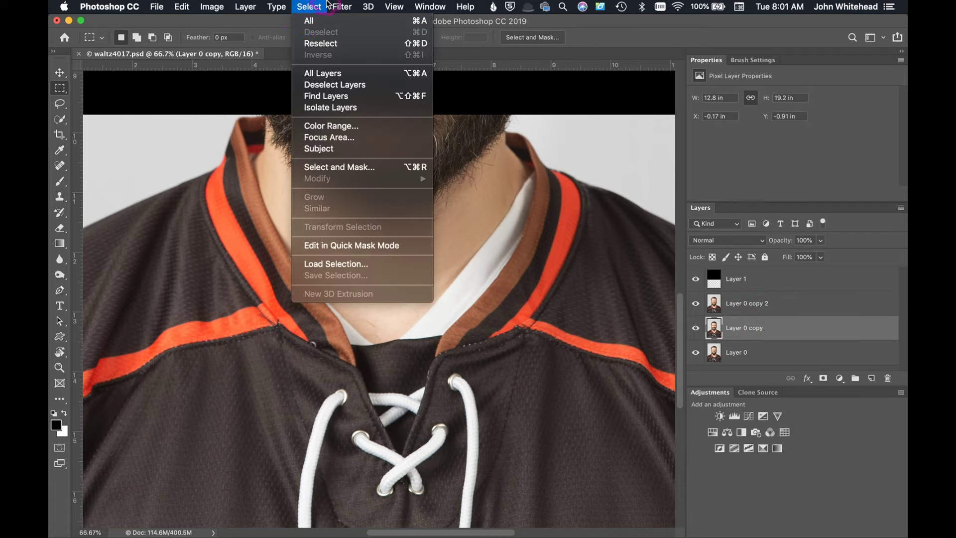
mouse_move(335, 5)
mouse_move(358, 148)
click(518, 159)
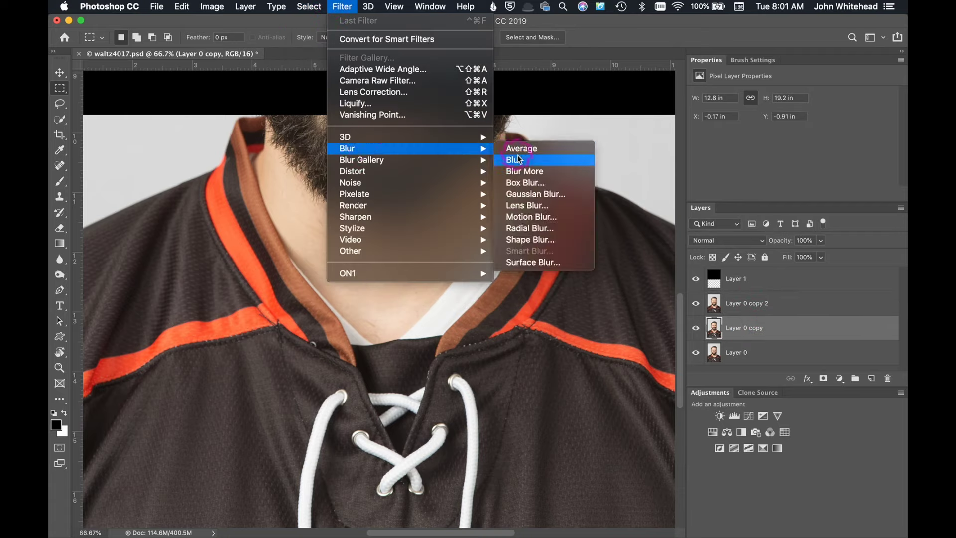
click(537, 195)
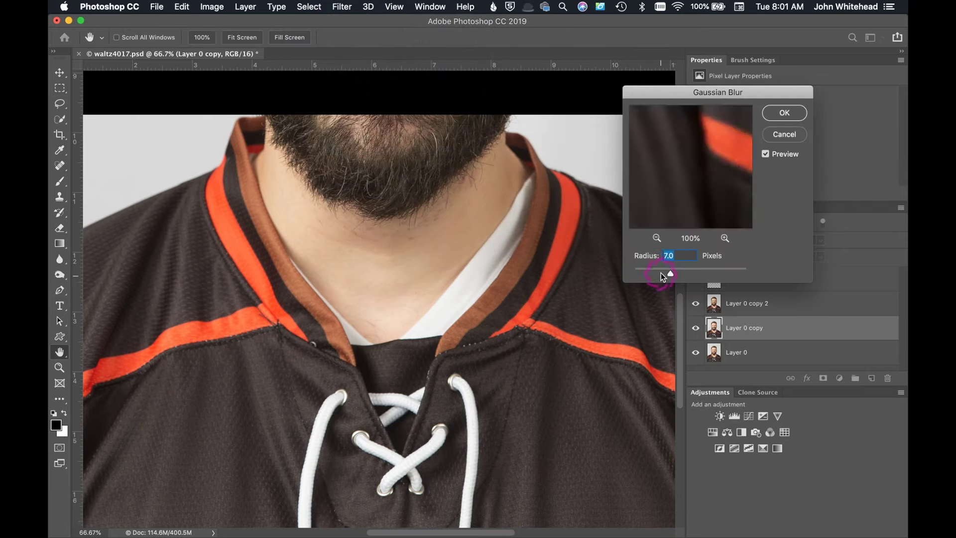
drag(662, 273, 663, 269)
key(Return)
key(m)
click(764, 320)
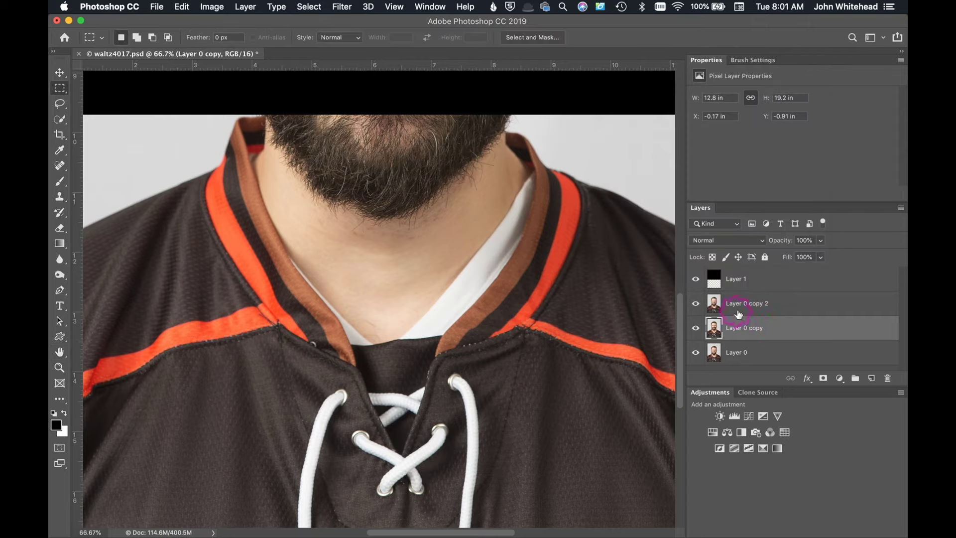
Set up Apply Image on Layer 0 copy 2 with Layer 0 copy as the source layer
click(740, 304)
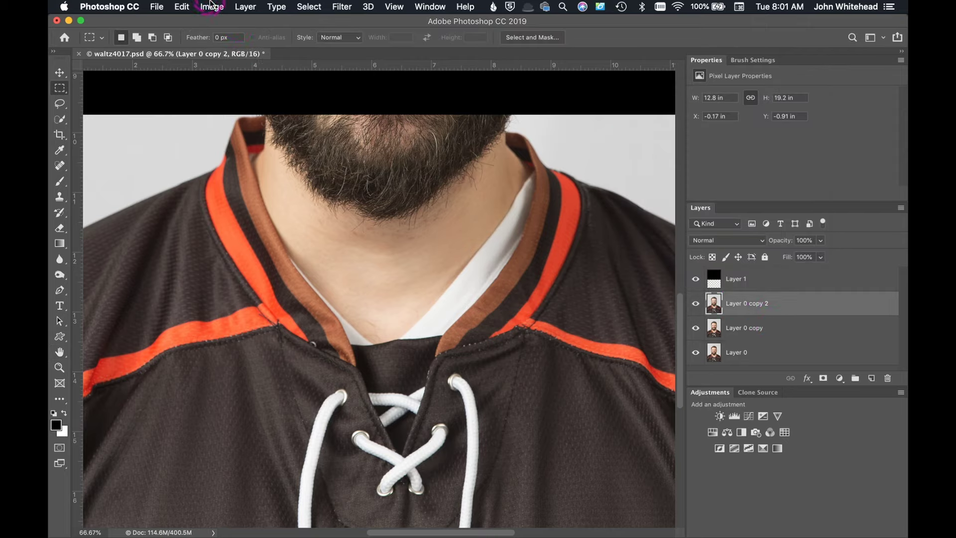
click(211, 6)
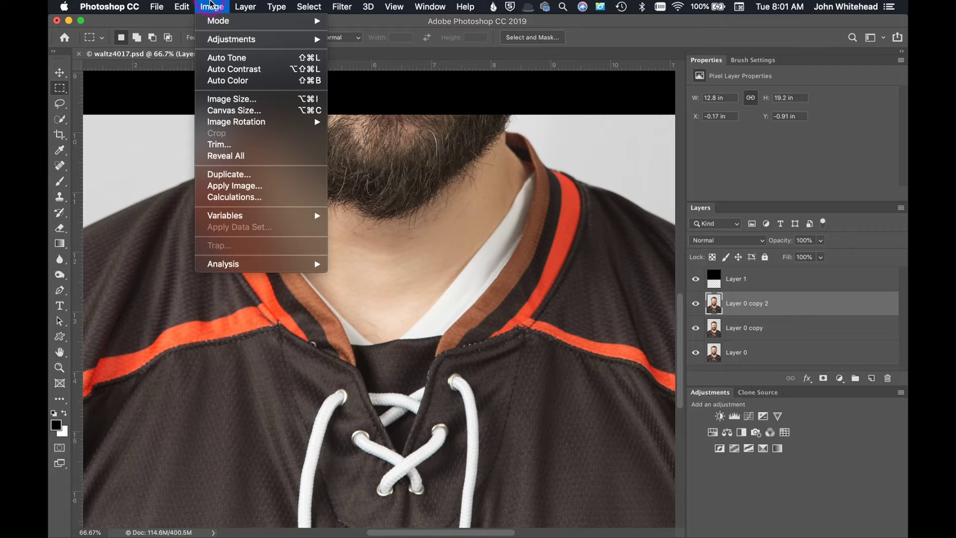
click(254, 188)
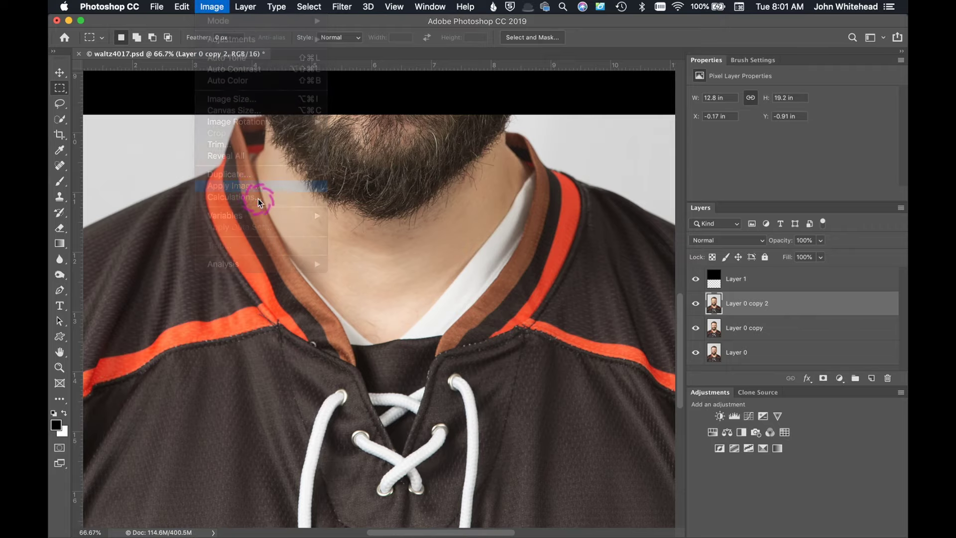
click(494, 210)
click(719, 62)
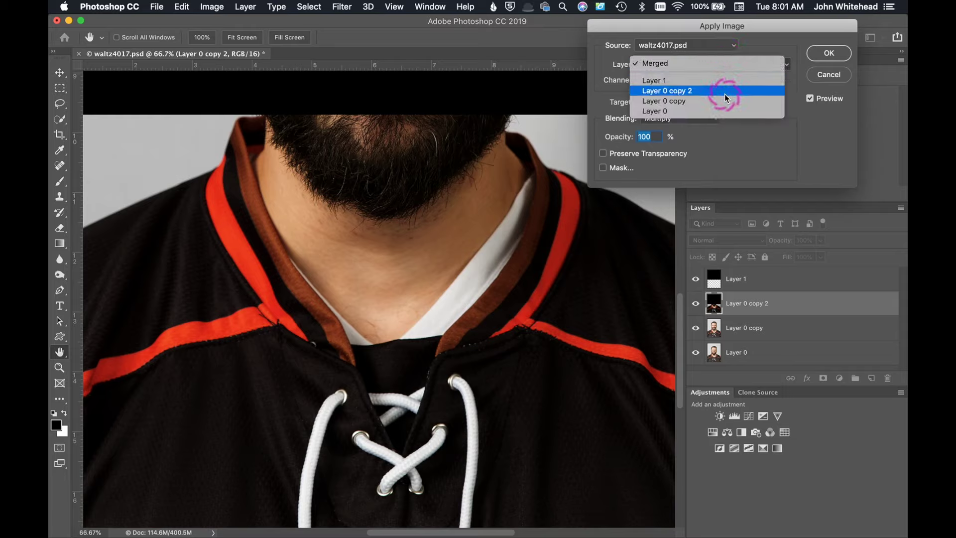
click(724, 92)
click(709, 64)
click(710, 72)
click(697, 234)
Apply the image with Subtract blending, scale 2 and offset 128
click(677, 120)
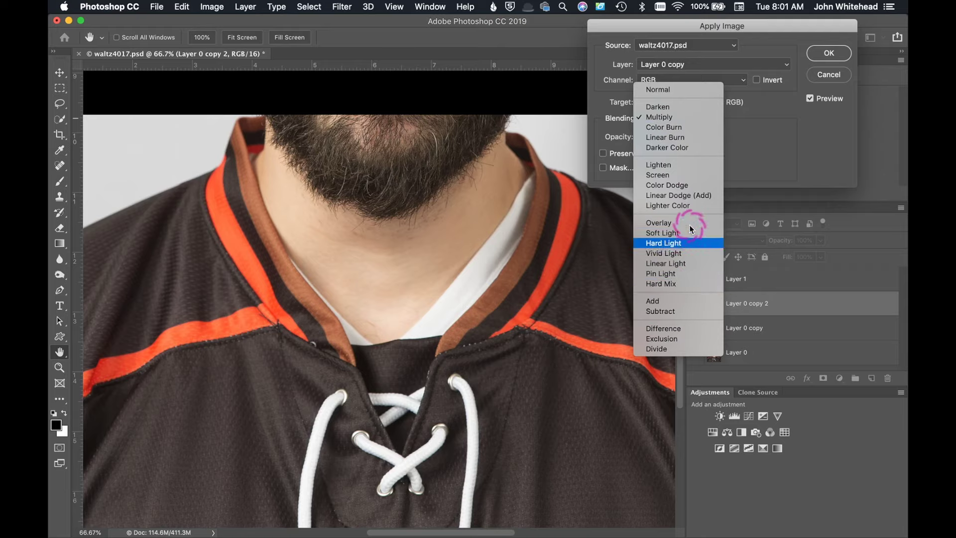
click(684, 311)
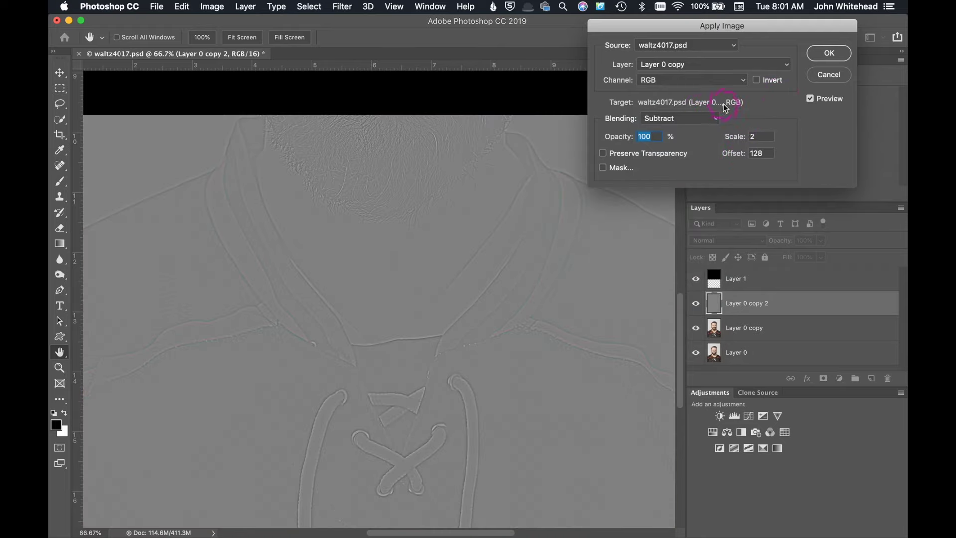
click(832, 54)
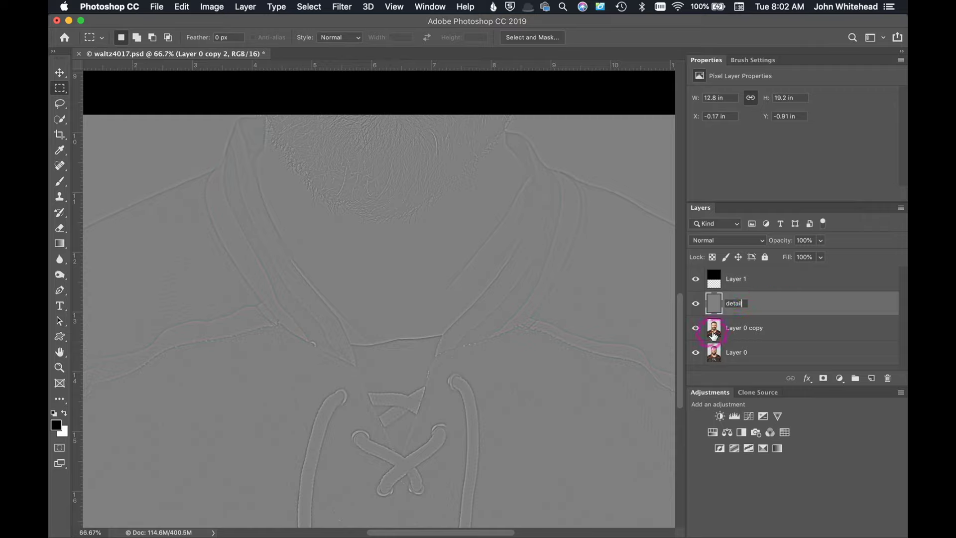
Rename Layer 0 copy 2 as detail and Layer 0 copy as color
click(714, 334)
click(745, 332)
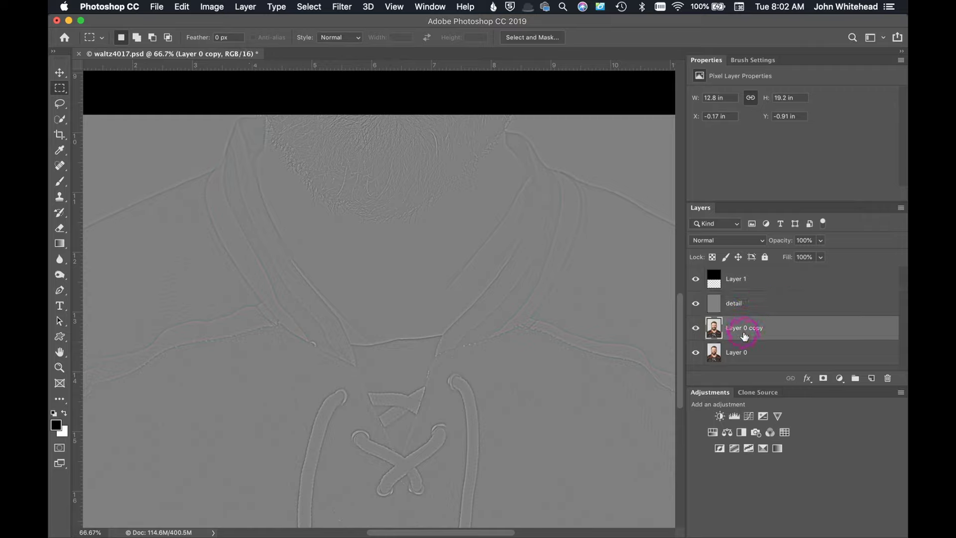
text(color)
click(708, 323)
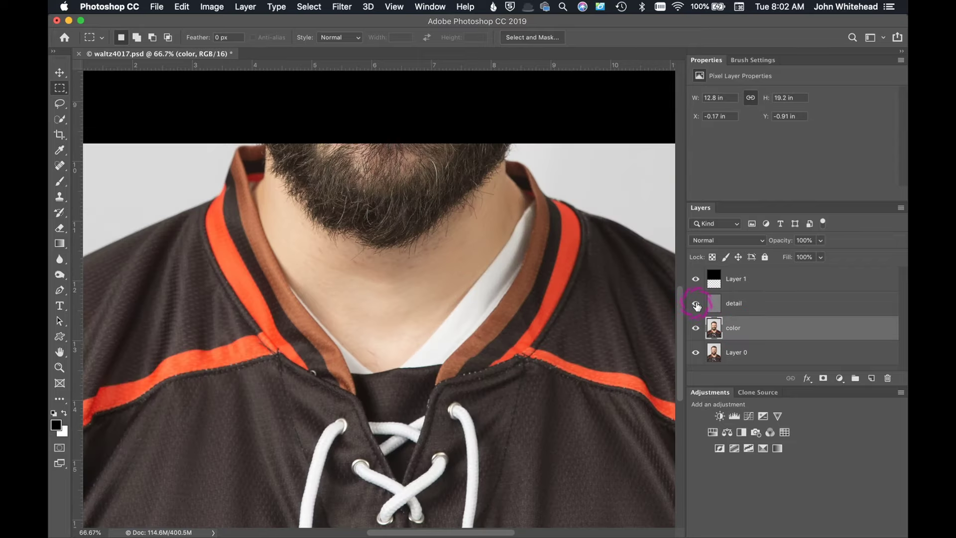
Hide the detail layer and replace the color layer with a fresh duplicate of Layer 0
click(696, 304)
drag(718, 328, 887, 378)
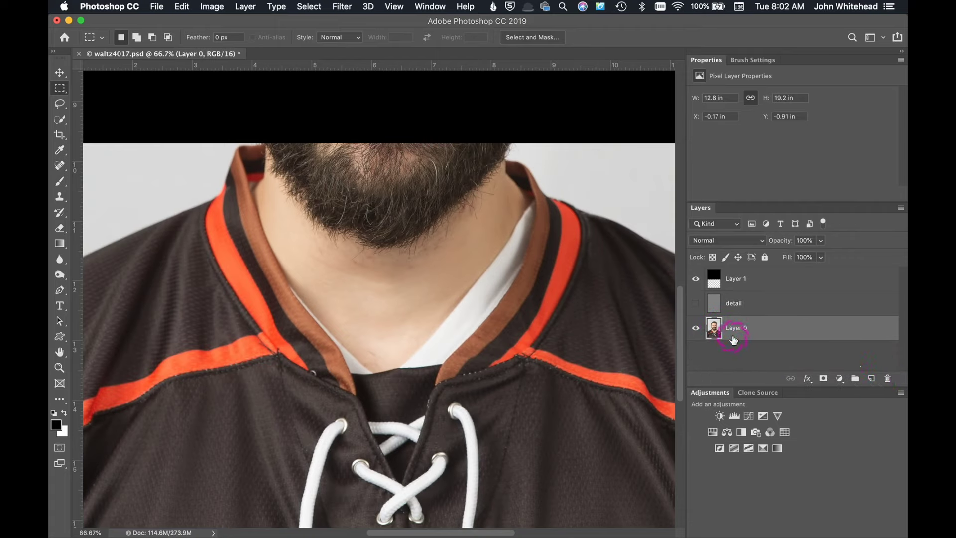
key(super+j)
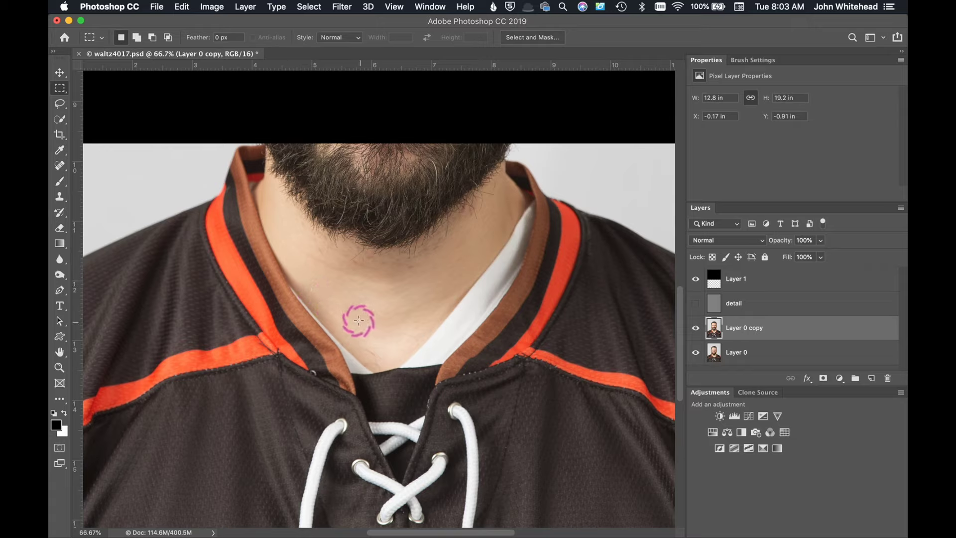
Try to outline the white undershirt strip along the left inner collar edge with the Patch tool
key(super+plus)
key(super+plus)
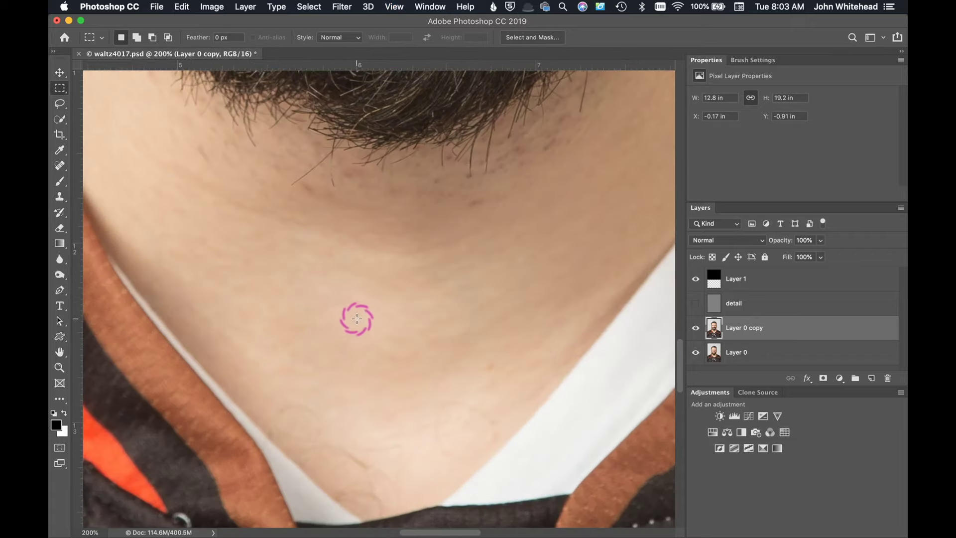
drag(301, 377, 367, 230)
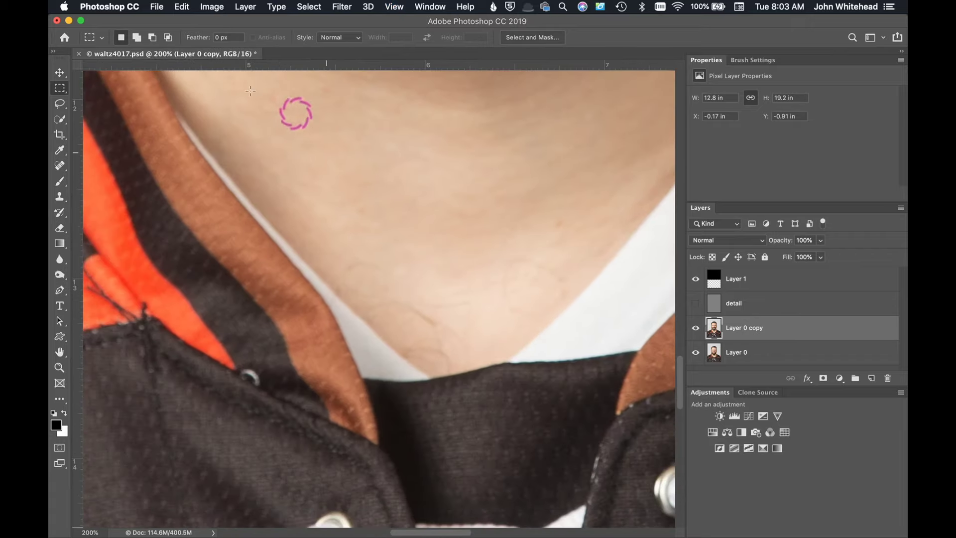
click(60, 166)
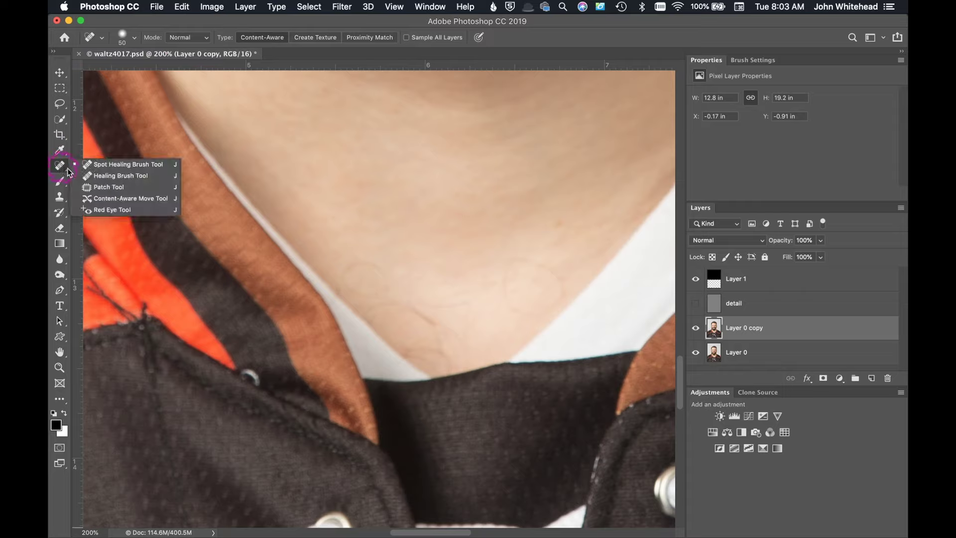
click(107, 188)
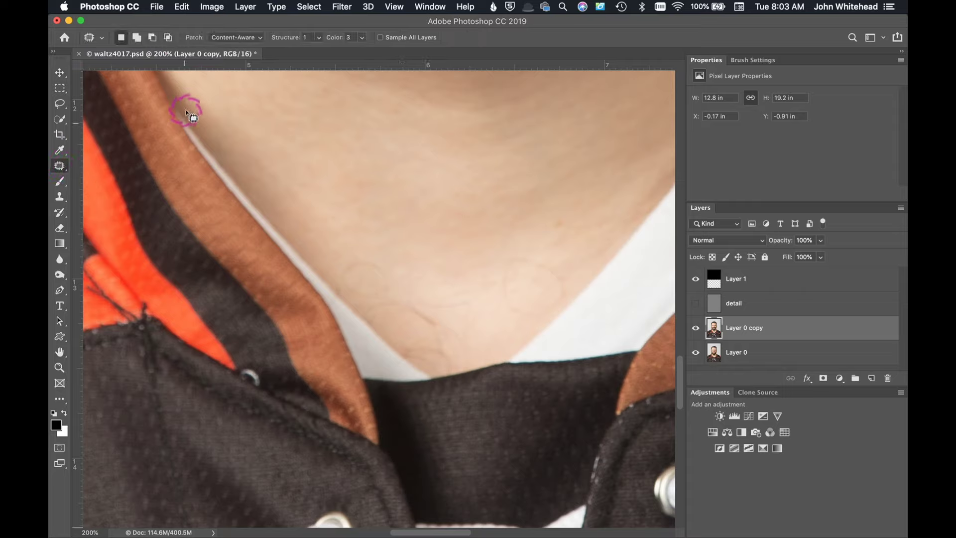
mouse_move(170, 110)
mouse_down()
mouse_move(289, 252)
mouse_move(361, 383)
mouse_move(431, 380)
mouse_move(431, 301)
mouse_move(222, 150)
mouse_move(211, 222)
mouse_move(199, 223)
mouse_move(440, 455)
mouse_move(428, 469)
mouse_move(325, 367)
mouse_move(179, 175)
mouse_move(174, 206)
mouse_up()
scroll(431, 301, up, 4)
drag(277, 331, 303, 295)
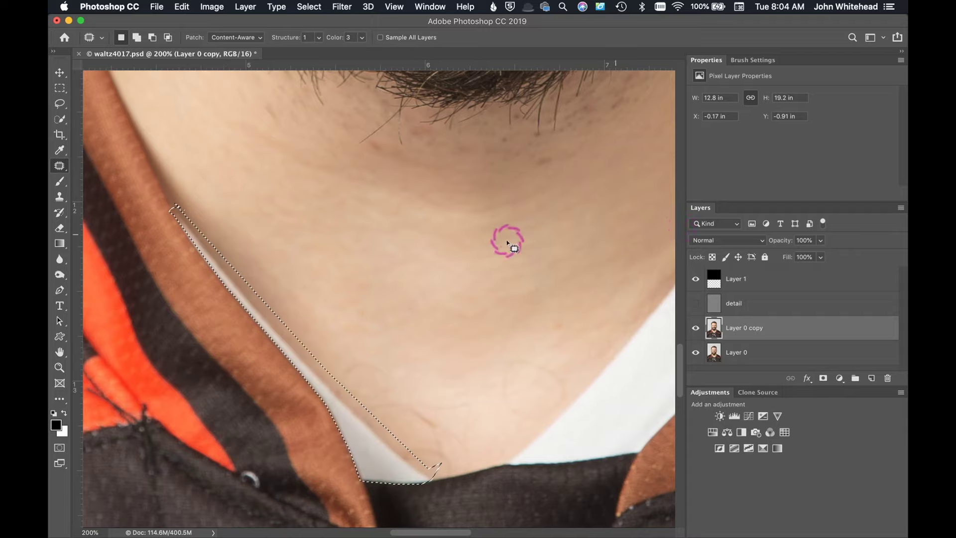
key(super+d)
Lasso the white undershirt strip and adjacent neck skin, following the left inner collar edge and the jersey neckline
key(l)
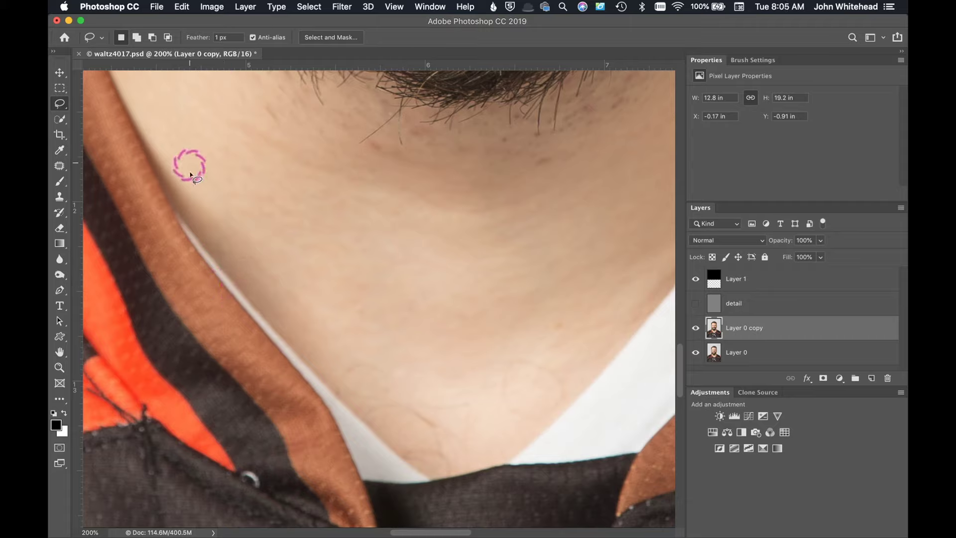
alt+click(181, 228)
click(326, 405)
click(361, 481)
click(398, 483)
alt+click(456, 461)
drag(200, 158, 187, 199)
mouse_move(208, 142)
mouse_down()
mouse_move(223, 208)
mouse_move(366, 388)
mouse_move(442, 448)
mouse_move(474, 455)
mouse_move(509, 347)
mouse_move(432, 233)
mouse_move(321, 172)
mouse_move(223, 140)
mouse_up()
key(shift)
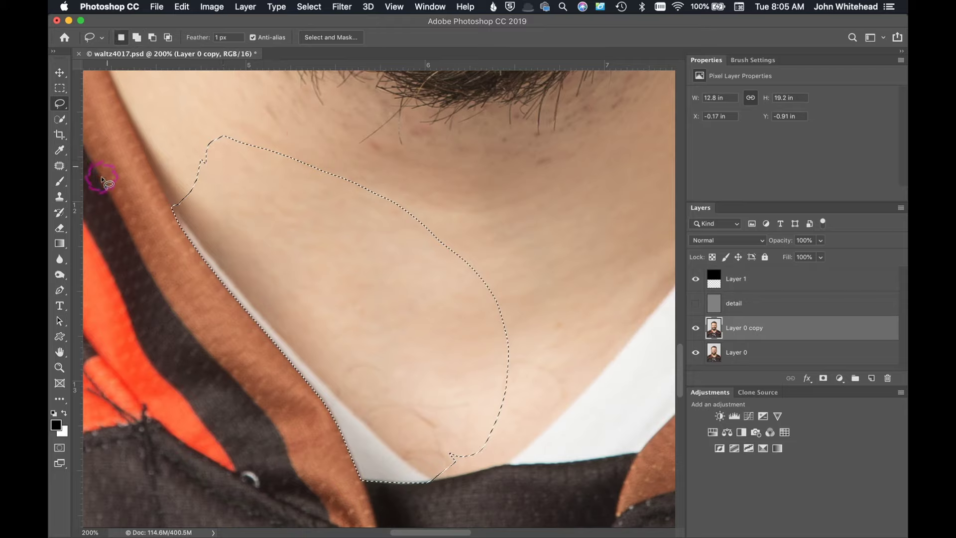
Clone neck skin over the selected white strip with the Clone Stamp at 100% opacity and clear the selection
click(60, 196)
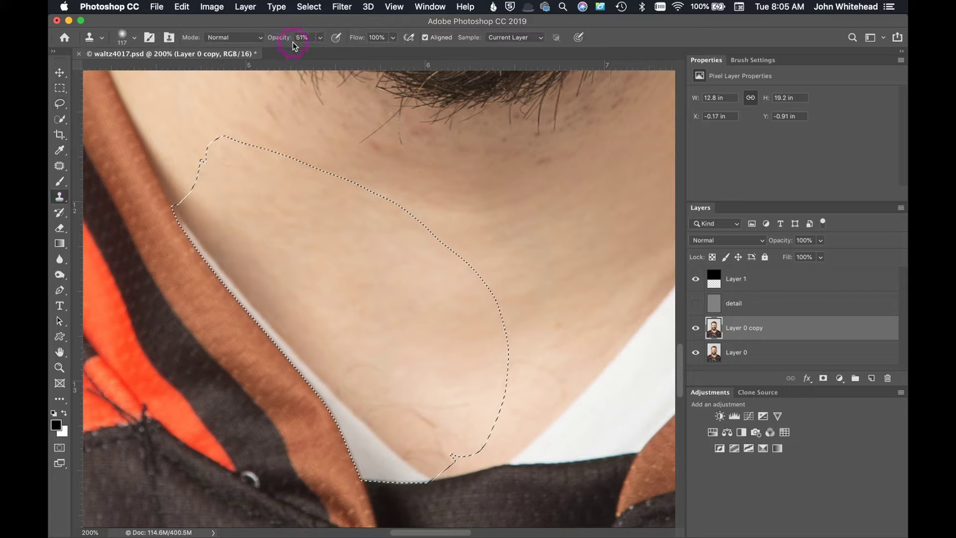
mouse_move(282, 40)
mouse_down()
mouse_move(327, 40)
mouse_move(333, 87)
mouse_up()
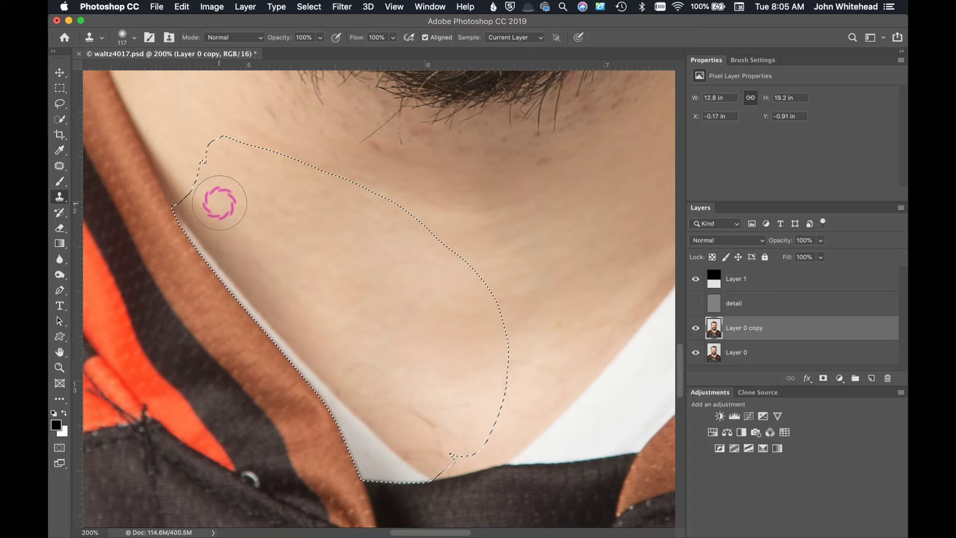
alt+click(302, 227)
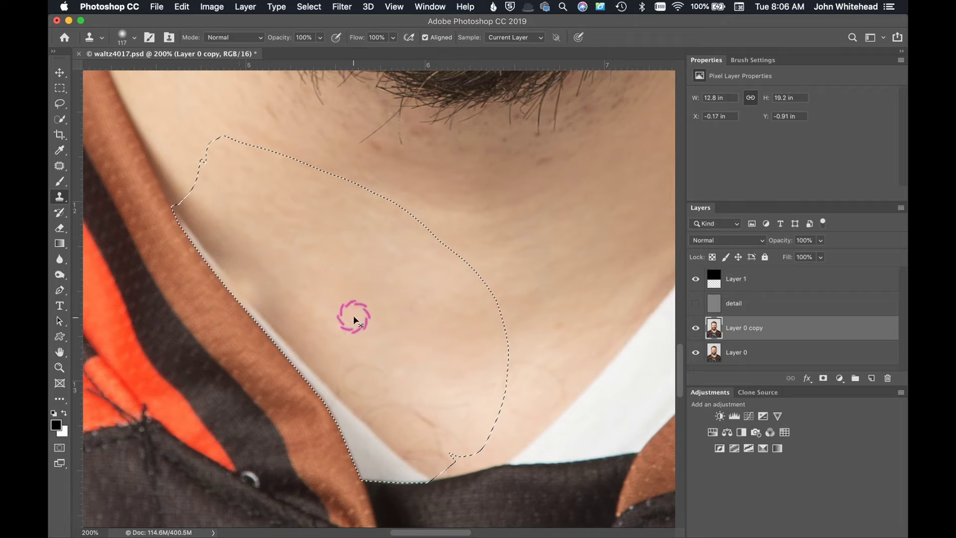
key(super+z)
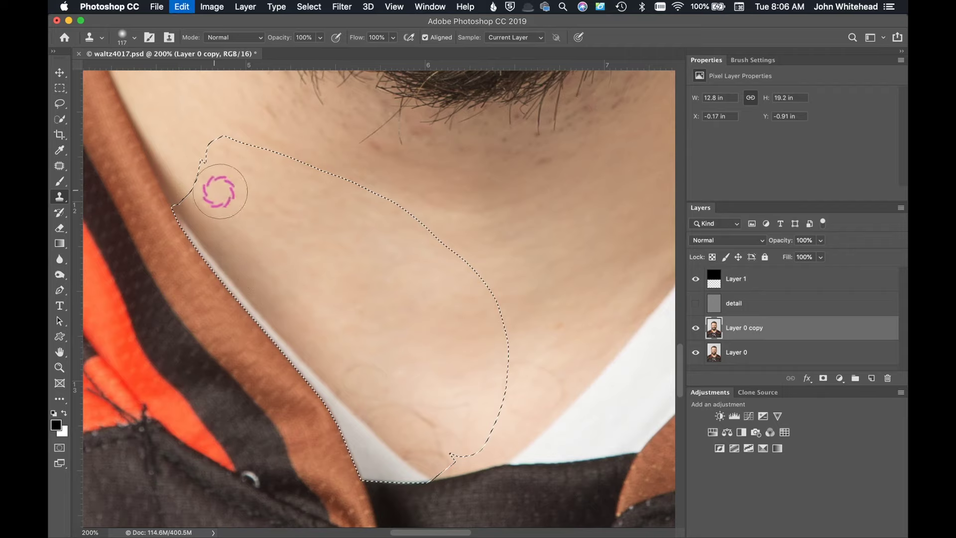
mouse_move(219, 202)
mouse_down()
mouse_move(189, 213)
mouse_move(190, 227)
mouse_move(312, 394)
mouse_move(310, 320)
mouse_move(324, 387)
mouse_move(372, 435)
mouse_move(383, 480)
mouse_move(454, 439)
mouse_move(392, 468)
mouse_move(427, 465)
mouse_up()
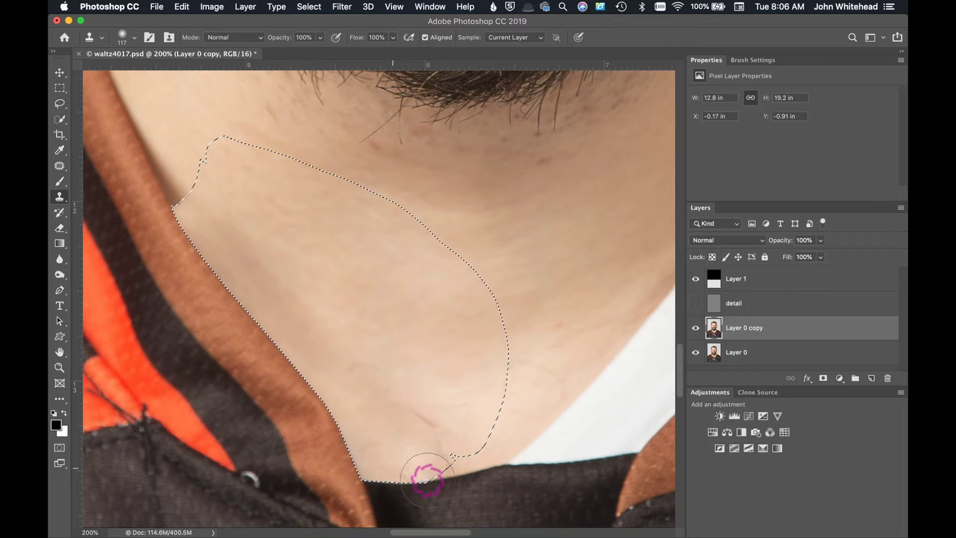
mouse_move(434, 312)
mouse_down()
mouse_move(359, 297)
mouse_move(268, 226)
mouse_move(255, 234)
mouse_move(178, 193)
mouse_move(198, 207)
mouse_move(203, 196)
mouse_move(236, 214)
mouse_move(362, 236)
mouse_up()
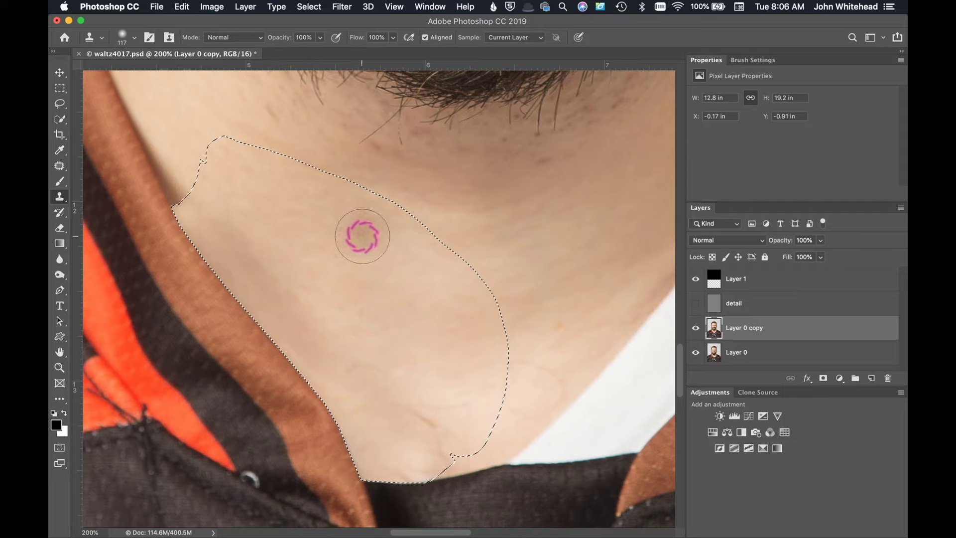
click(380, 205)
key(super+z)
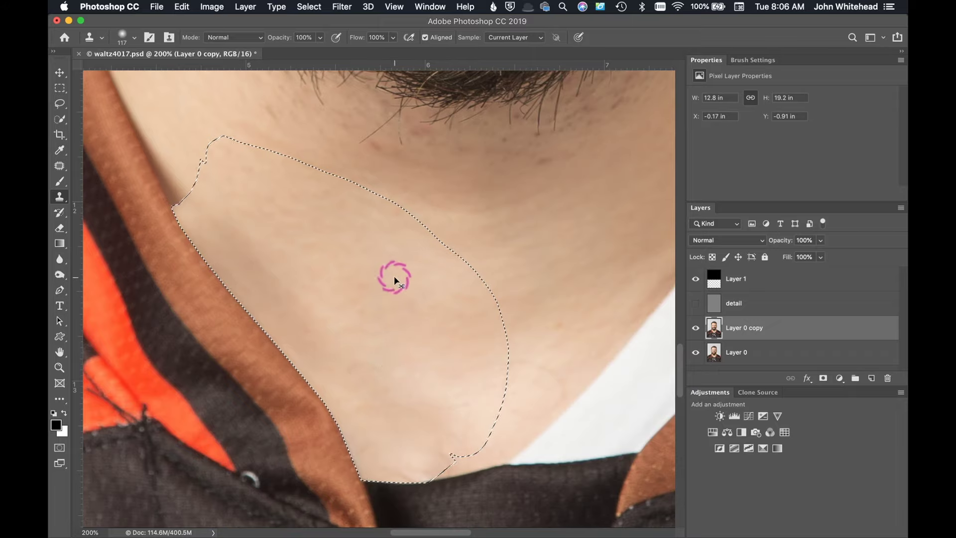
key(super+d)
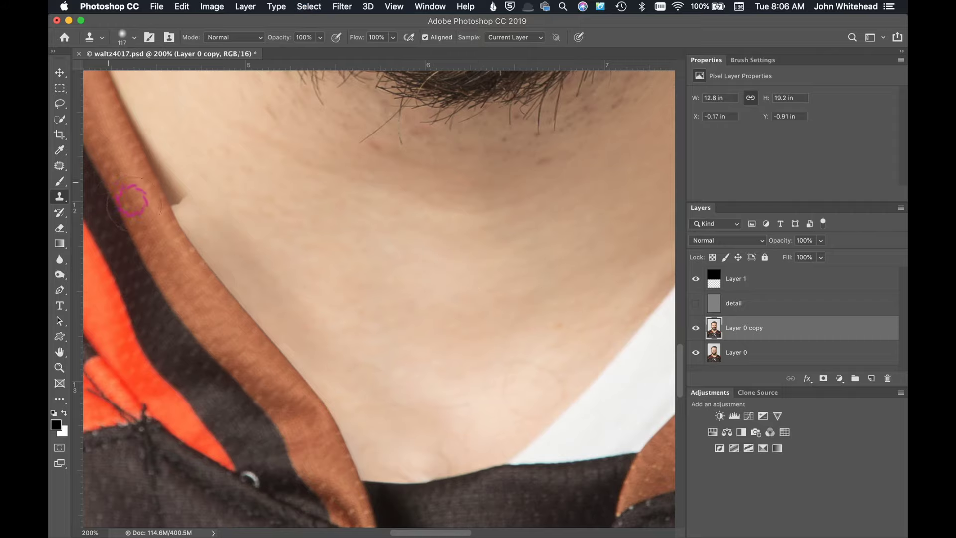
Lasso the white undershirt strip and adjacent neck skin, following the jersey neckline and the right inner collar edge
drag(547, 355, 255, 380)
key(super+minus)
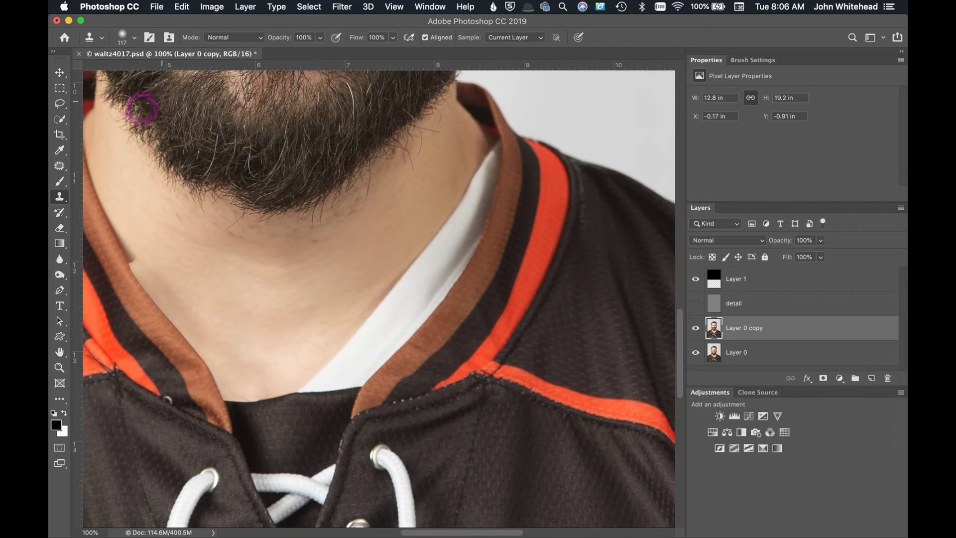
click(57, 107)
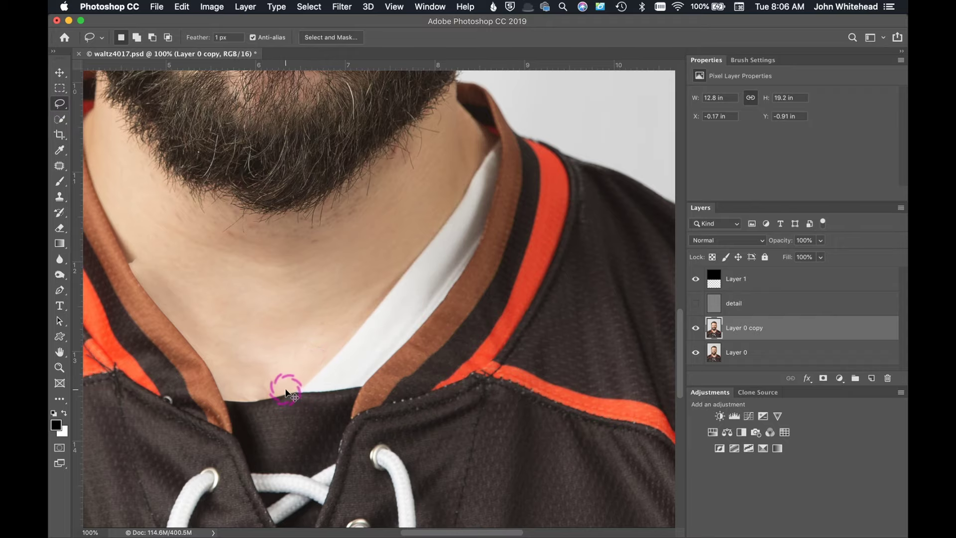
key(super+plus)
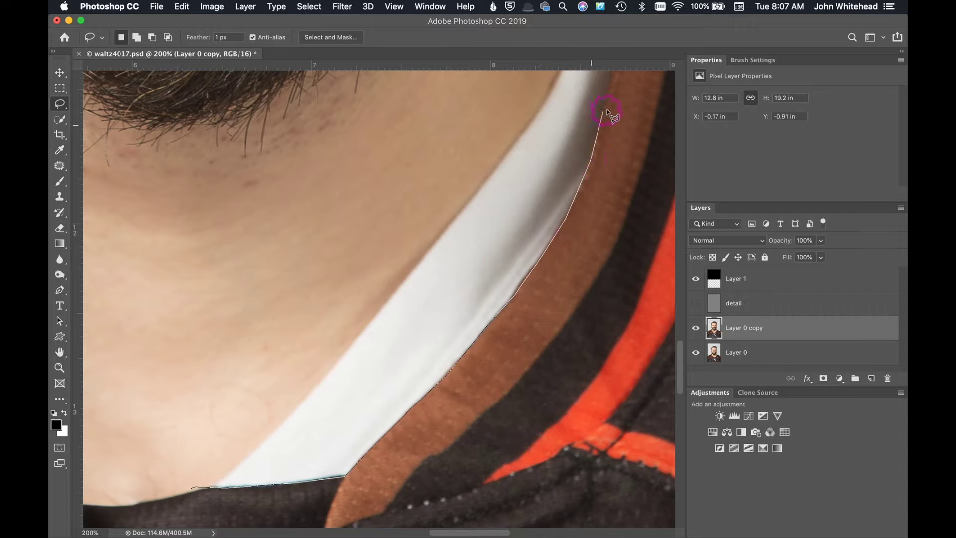
scroll(605, 109, up, 3)
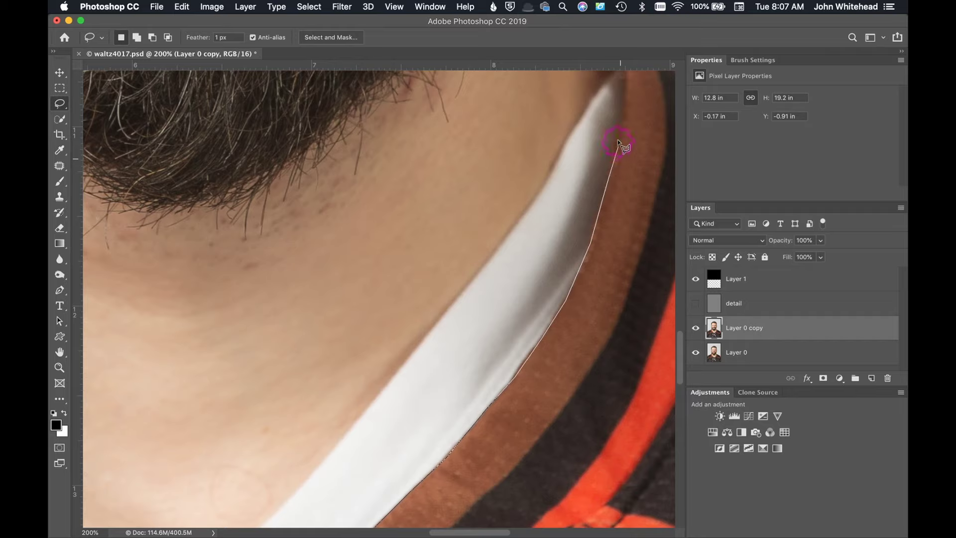
scroll(619, 133, up, 3)
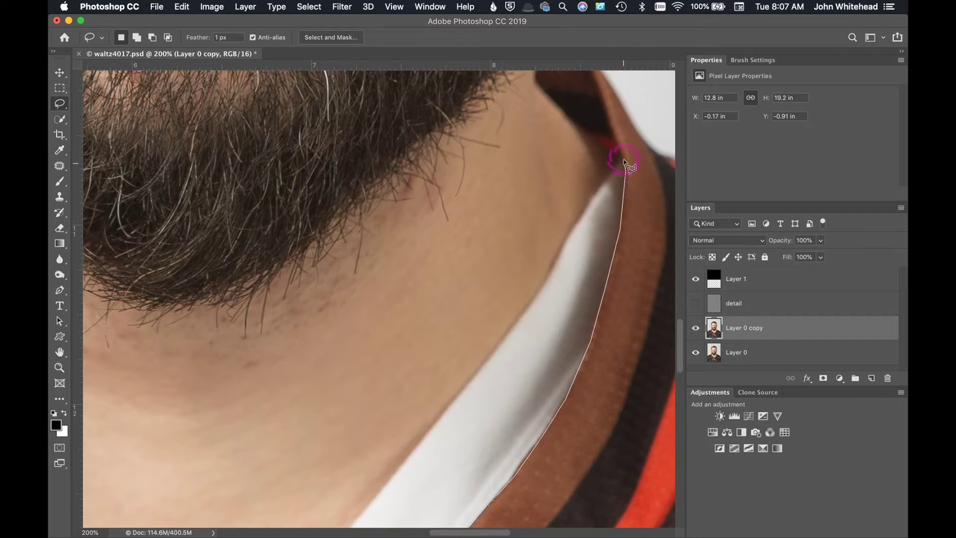
click(618, 160)
click(562, 144)
click(369, 282)
click(159, 491)
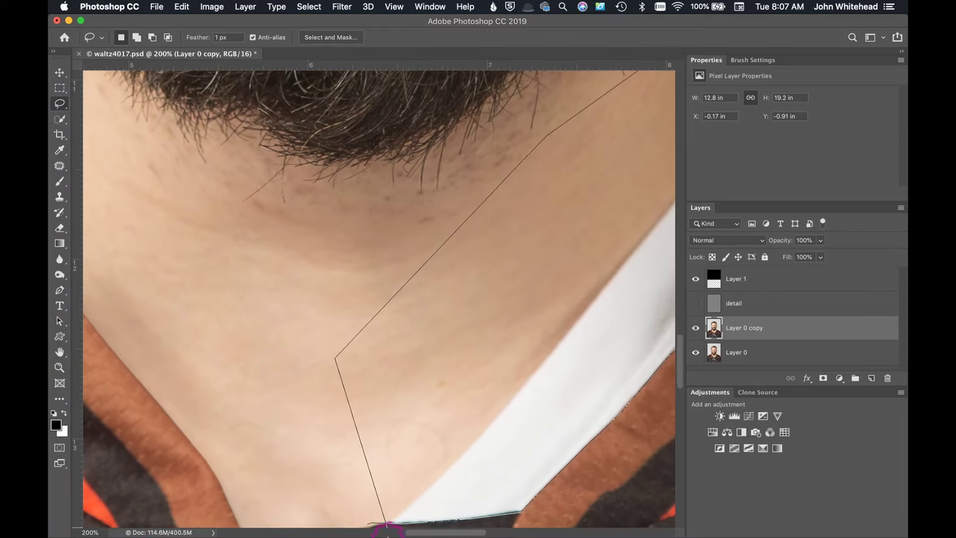
click(371, 487)
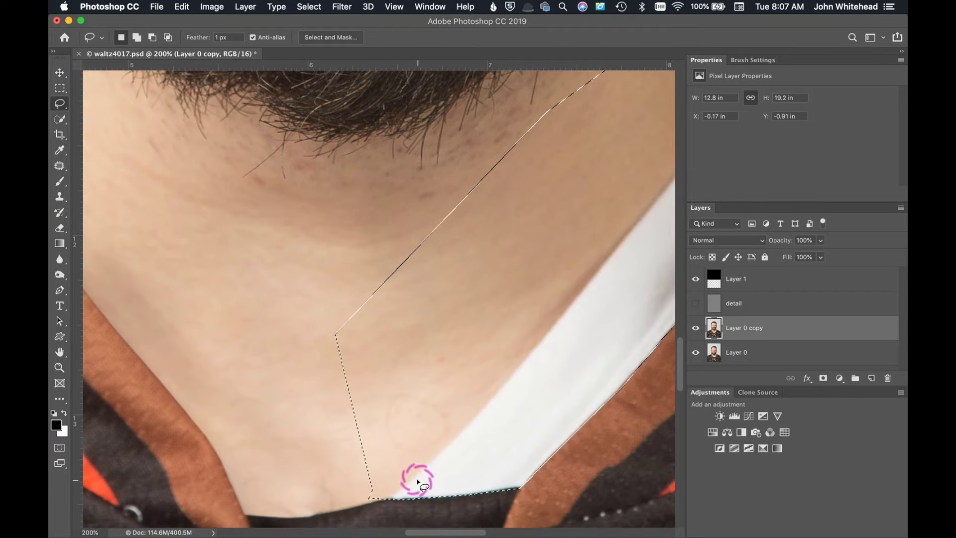
Clone neck skin over the lower and middle parts of the selected white strip with the Clone Stamp, undoing misplaced strokes
key(super+minus)
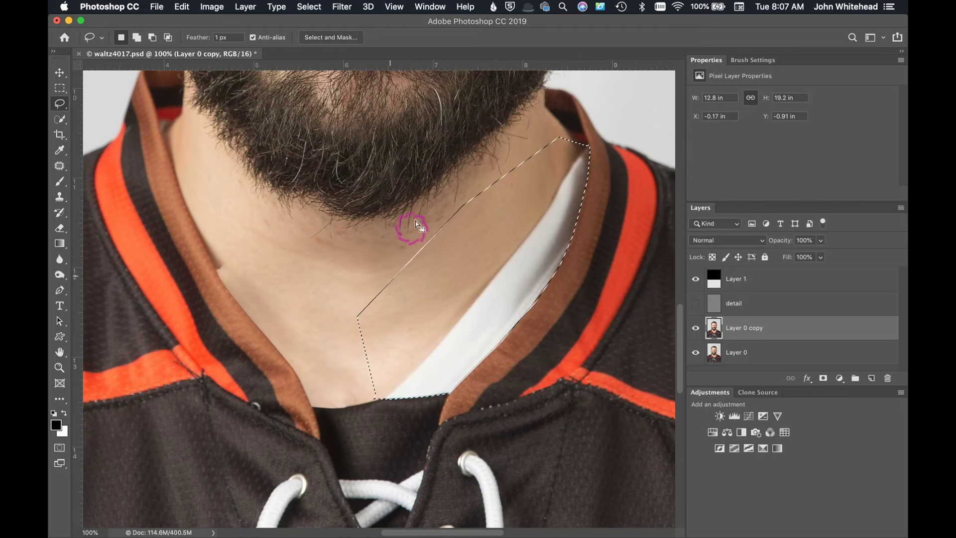
click(59, 196)
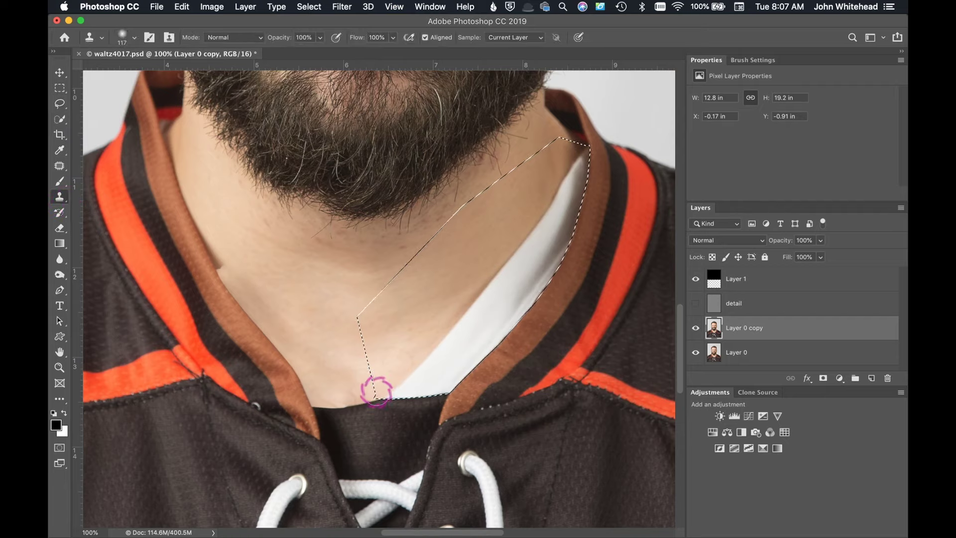
mouse_move(397, 341)
mouse_down()
mouse_move(421, 336)
mouse_move(411, 321)
mouse_move(420, 316)
mouse_up()
mouse_move(396, 389)
mouse_down()
mouse_move(402, 319)
mouse_move(420, 359)
mouse_move(419, 377)
mouse_move(406, 379)
mouse_move(389, 328)
mouse_move(419, 367)
mouse_move(489, 317)
mouse_move(413, 355)
mouse_move(404, 338)
mouse_move(431, 383)
mouse_move(506, 341)
mouse_up()
mouse_move(445, 340)
mouse_down()
mouse_move(511, 284)
mouse_move(527, 296)
mouse_move(481, 330)
mouse_move(443, 326)
mouse_move(498, 293)
mouse_move(506, 276)
mouse_move(528, 298)
mouse_move(486, 344)
mouse_move(501, 267)
mouse_move(471, 275)
mouse_move(529, 255)
mouse_move(497, 326)
mouse_move(570, 252)
mouse_up()
mouse_move(539, 286)
mouse_down()
mouse_move(501, 302)
mouse_move(516, 250)
mouse_move(552, 217)
mouse_move(544, 262)
mouse_up()
key(super+z)
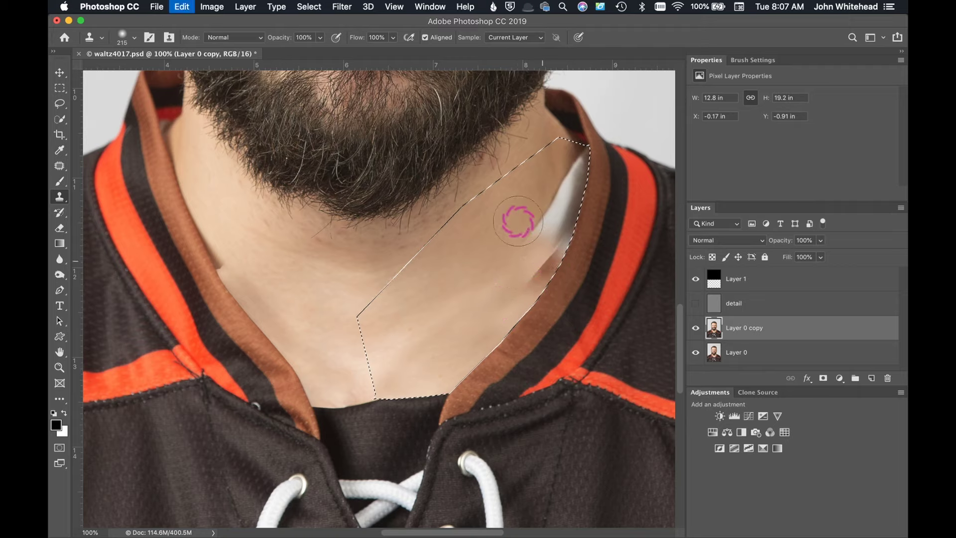
key(super+z)
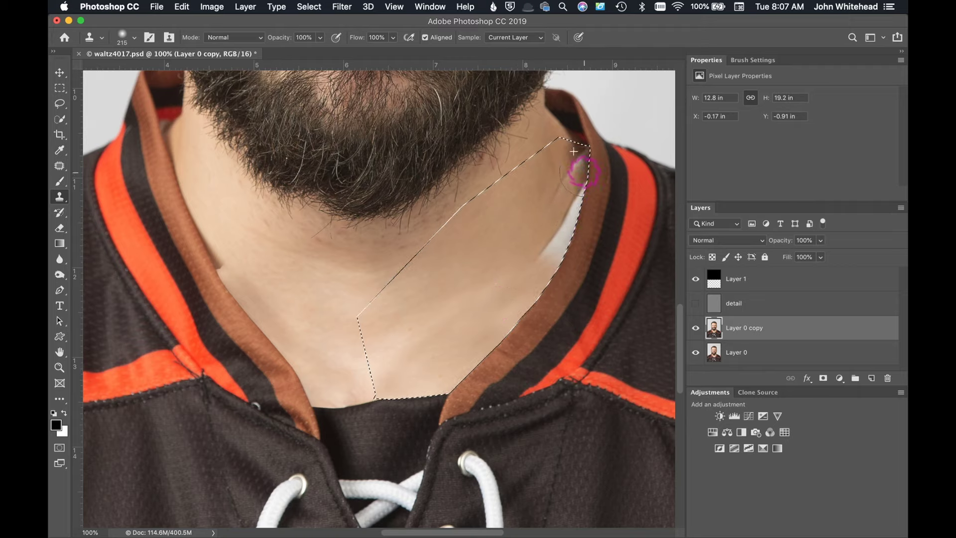
Clone neck skin over the remaining upper part of the selected strip with the Clone Stamp at brush size 215
drag(572, 193, 543, 252)
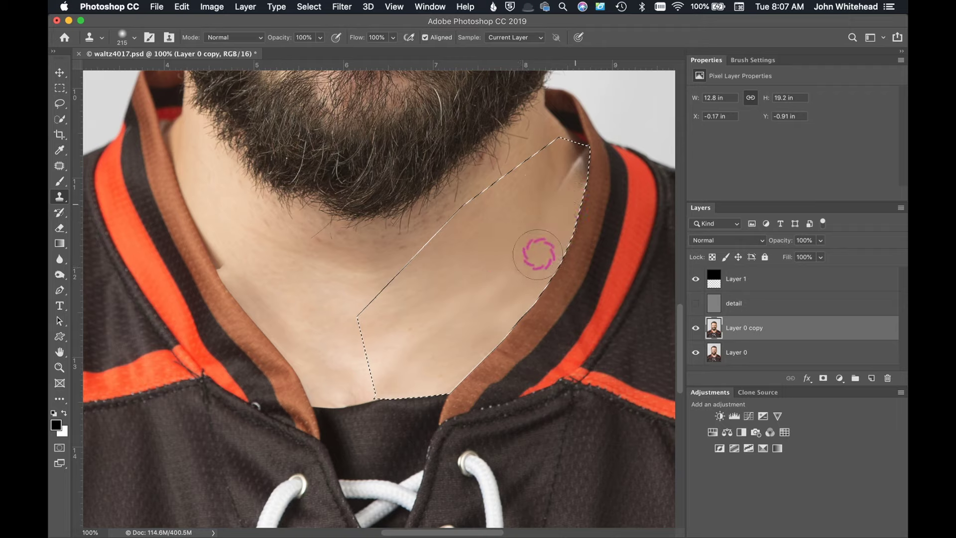
alt+click(536, 186)
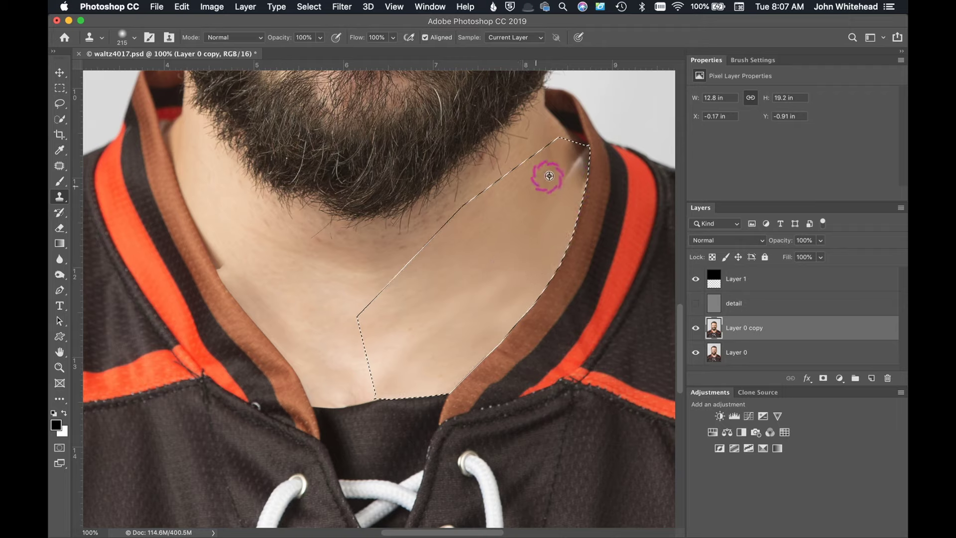
click(575, 170)
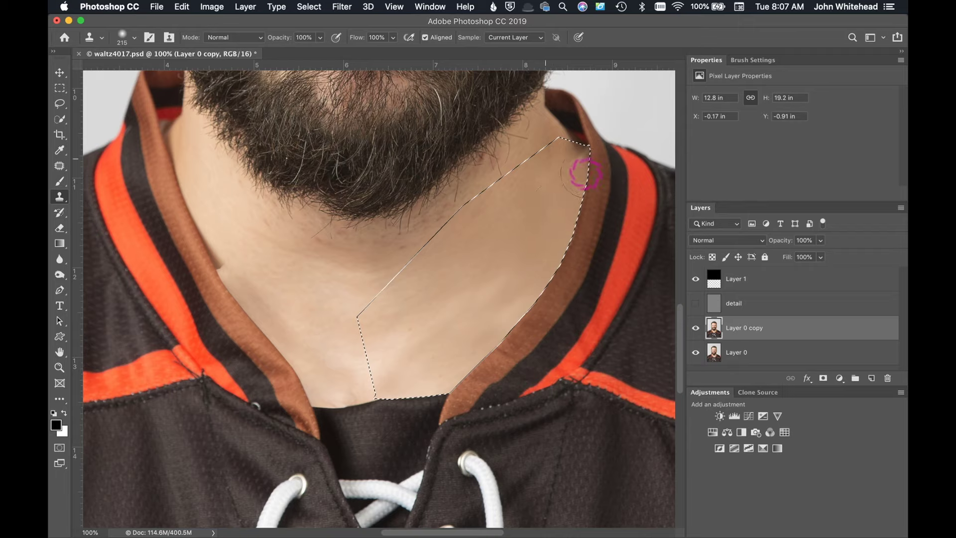
click(568, 162)
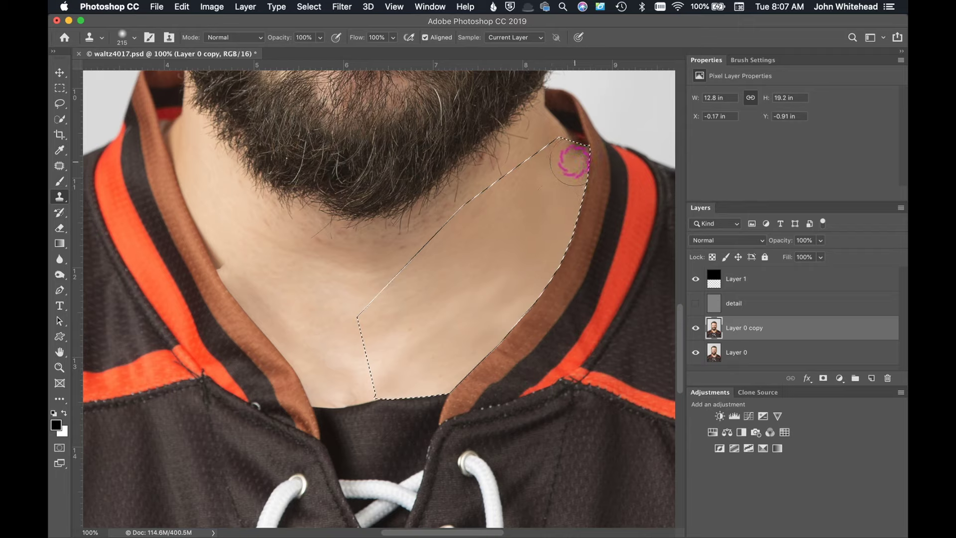
Blend the cloned skin tones within the selected right side of the neck and clear the selection
click(471, 275)
click(555, 298)
click(393, 380)
click(565, 186)
click(441, 358)
click(531, 255)
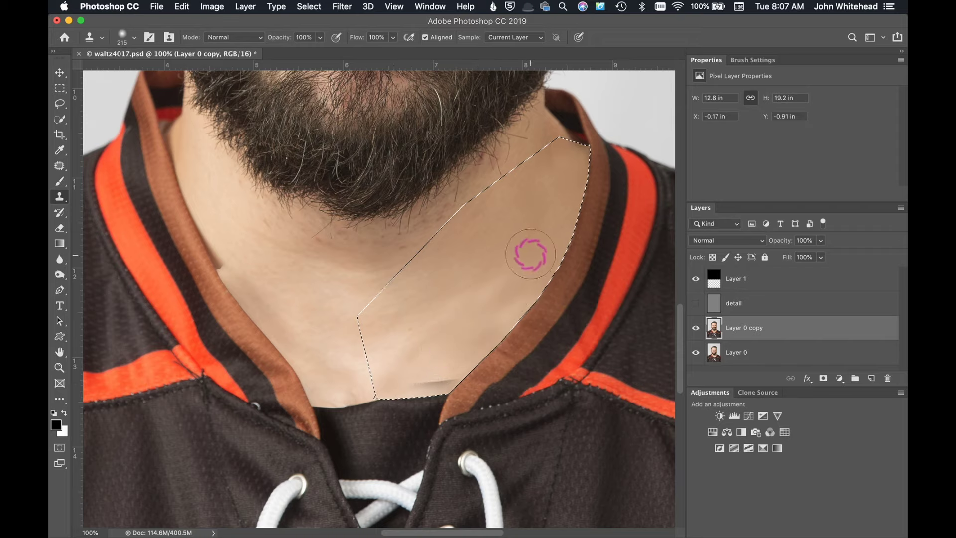
key(super+d)
click(563, 274)
click(518, 275)
click(413, 246)
click(495, 281)
click(579, 175)
click(557, 256)
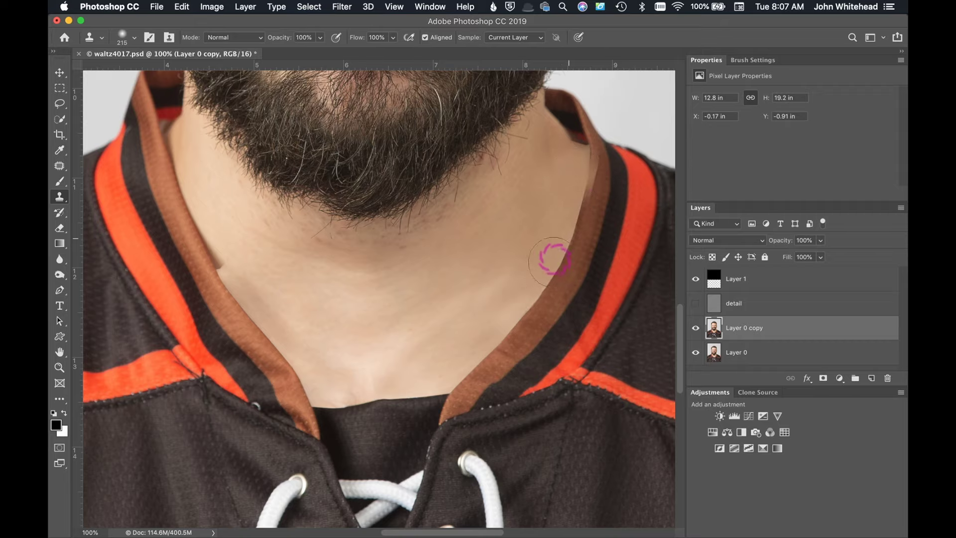
Check the cloned neck area against the whole jersey and show the detail layer again
key(super+minus)
key(super+minus)
key(super+minus)
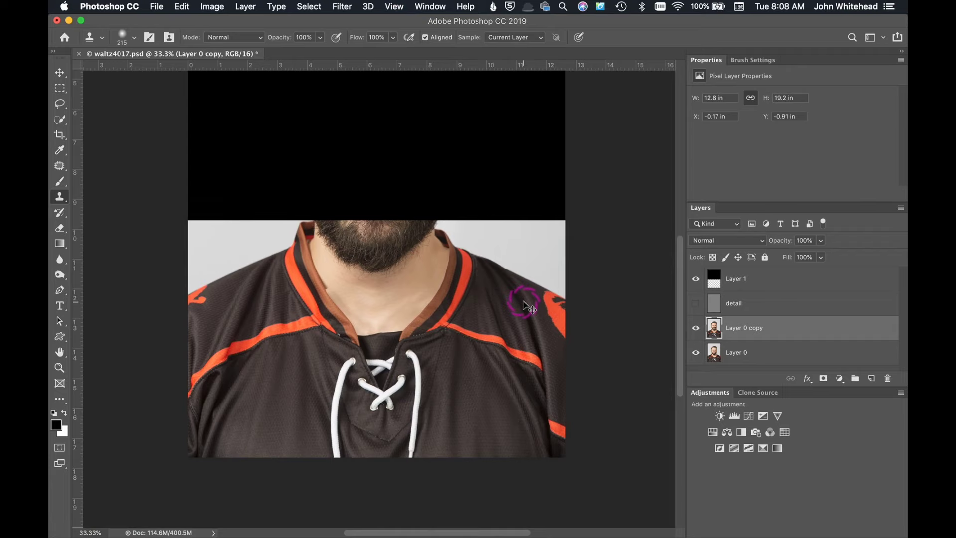
key(super+plus)
key(super+plus)
key(super+plus)
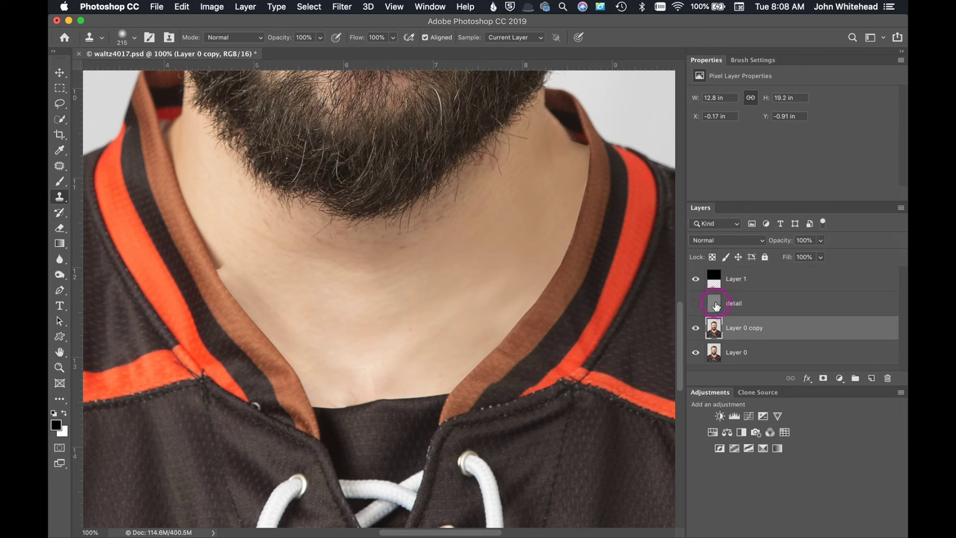
click(696, 304)
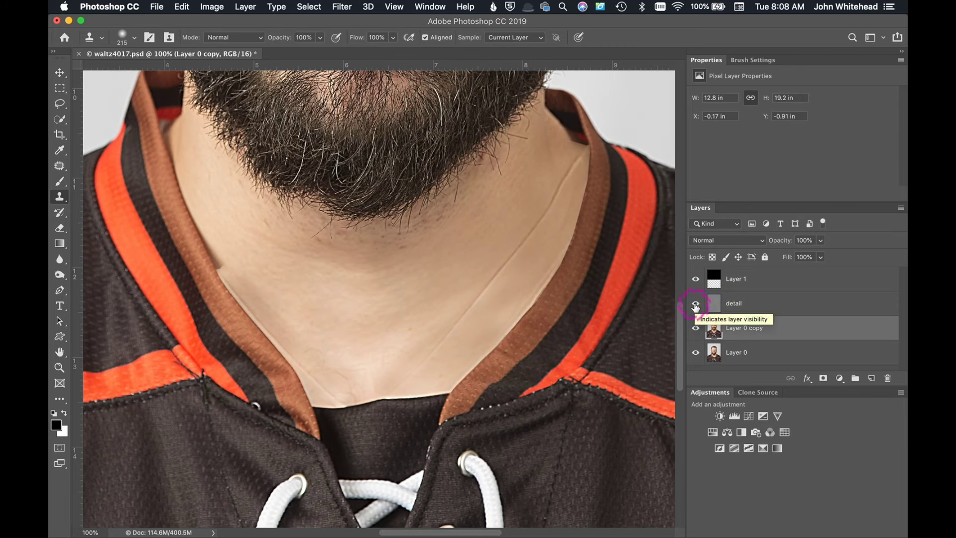
Try to clone skin over the leftover undershirt outline near the right collar edge on the Layer 0 copy layer
alt+click(553, 202)
mouse_move(590, 146)
mouse_down()
mouse_move(563, 220)
mouse_move(514, 281)
mouse_up()
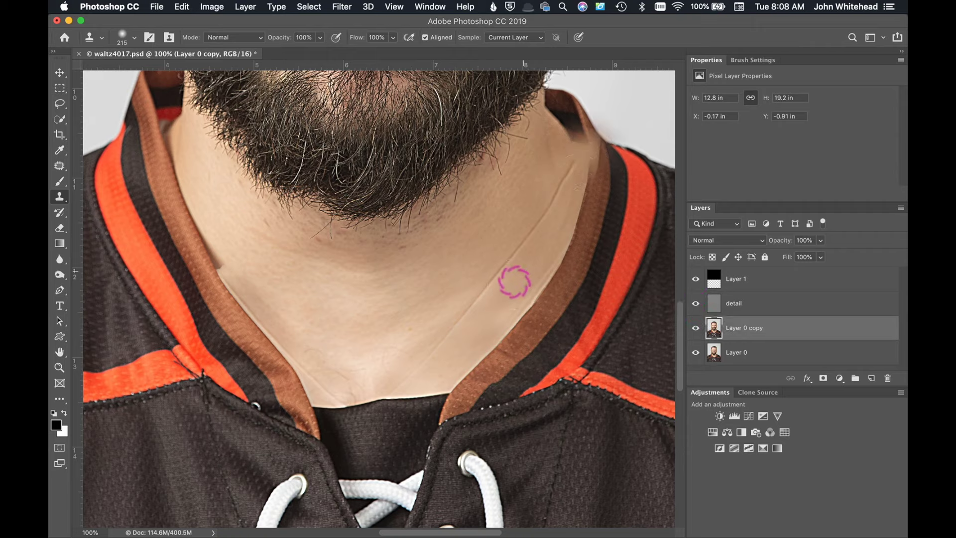
key(super+z)
click(419, 392)
key(super+z)
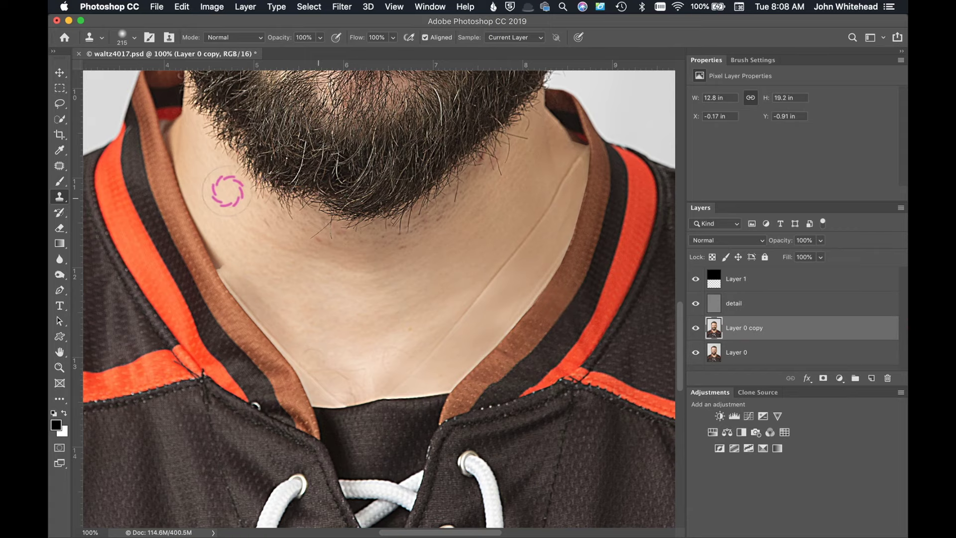
Duplicate the detail layer and hide the duplicate
click(710, 304)
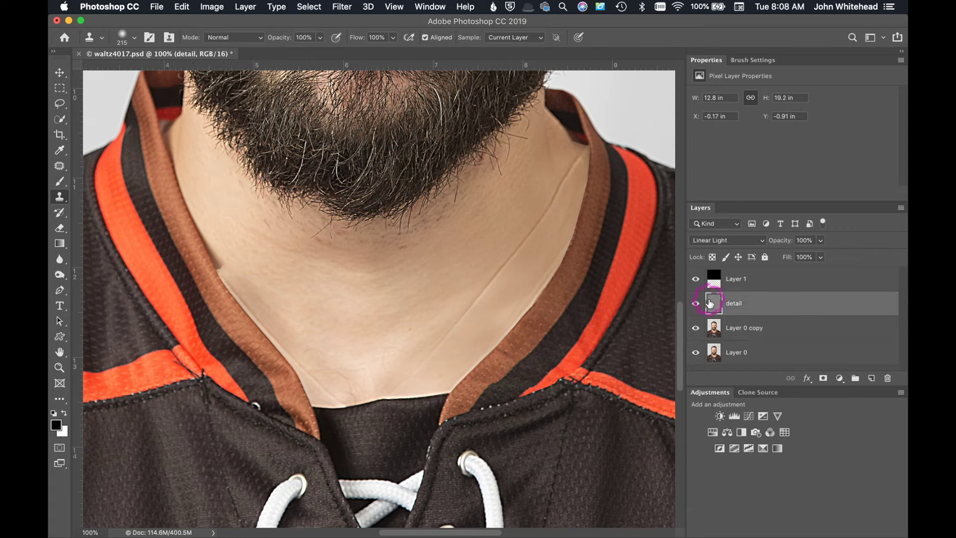
key(super+j)
click(696, 303)
Move the original detail layer to about X 0.27 in, Y -0.48 in so clean skin texture covers the right strip
click(60, 72)
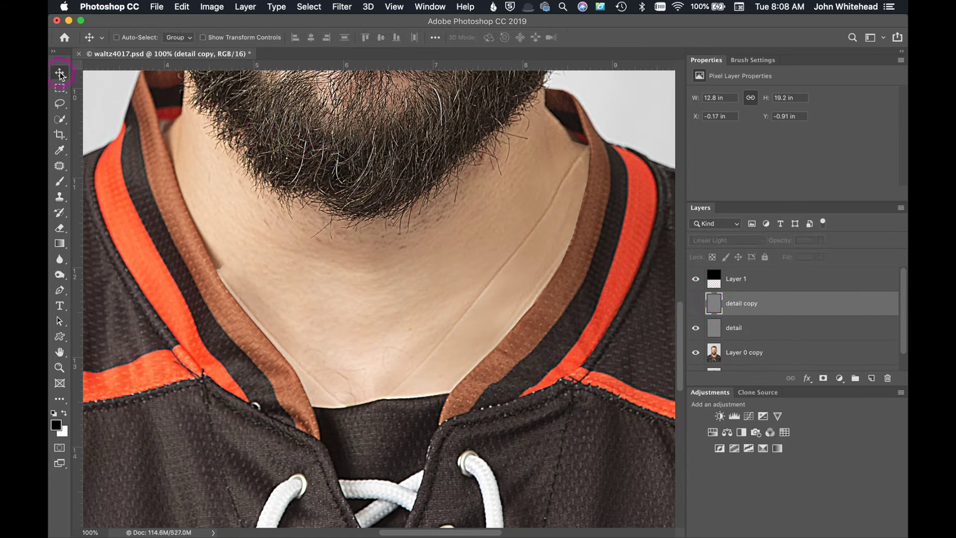
drag(550, 306, 548, 305)
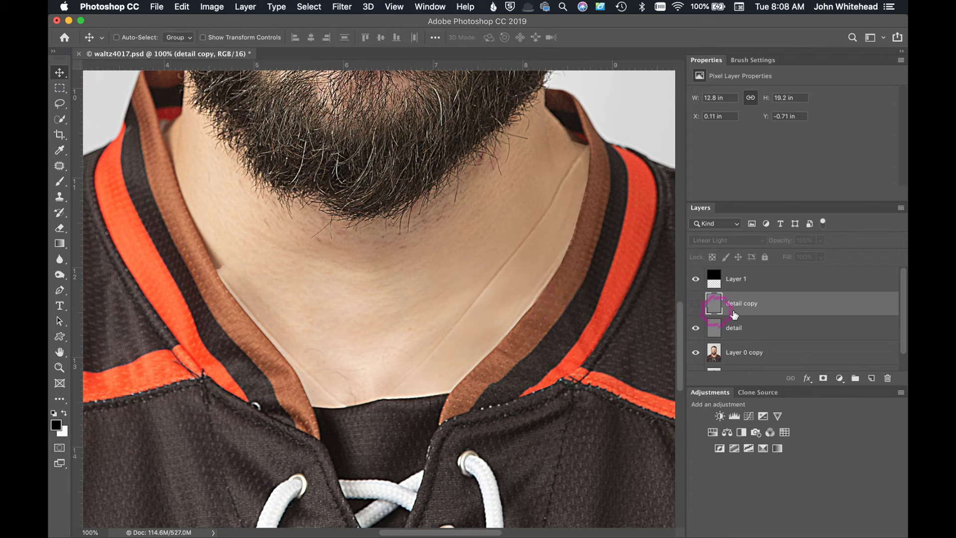
click(716, 331)
drag(549, 285, 568, 312)
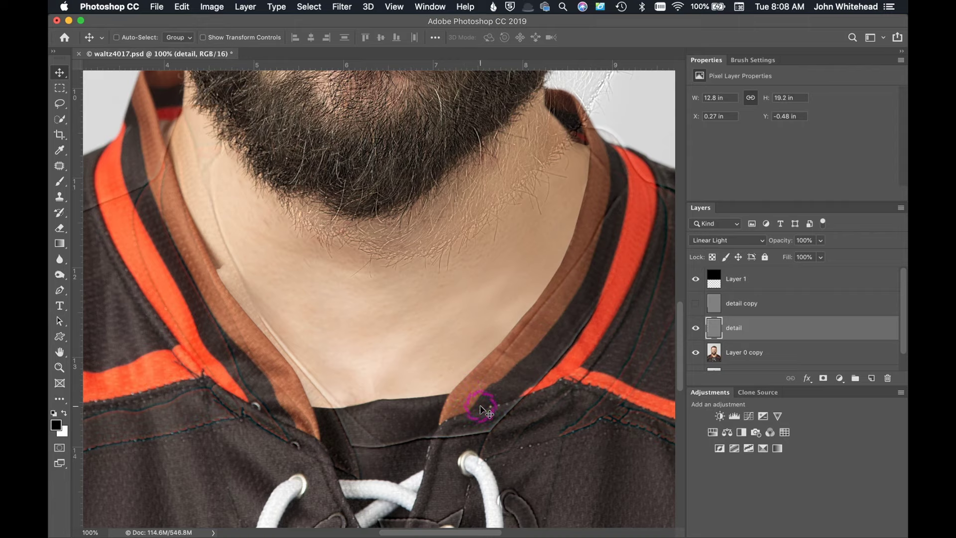
Add a black mask to the detail layer and paint white along the right side of the neck to reveal skin texture
alt+click(823, 379)
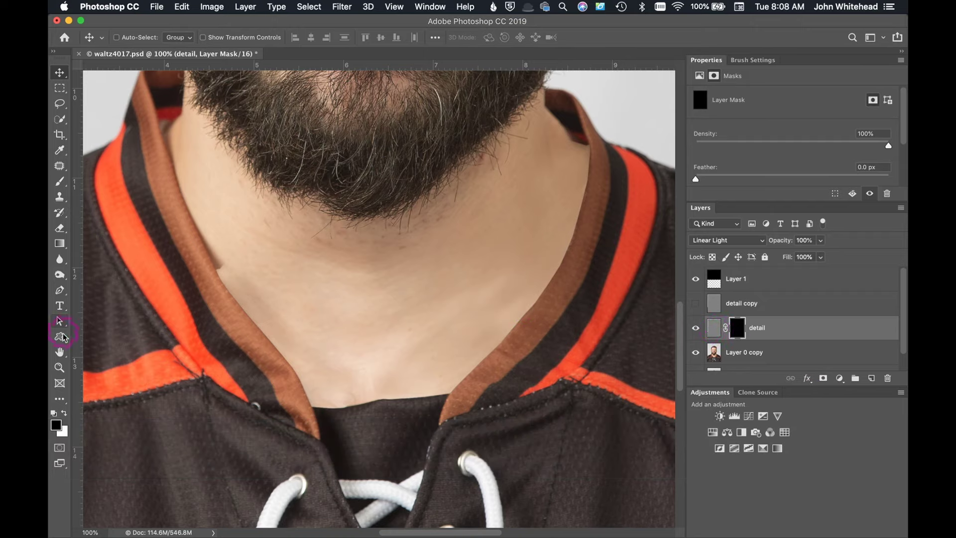
click(59, 184)
ctrl+alt+drag(568, 190, 269, 210)
drag(567, 165, 538, 245)
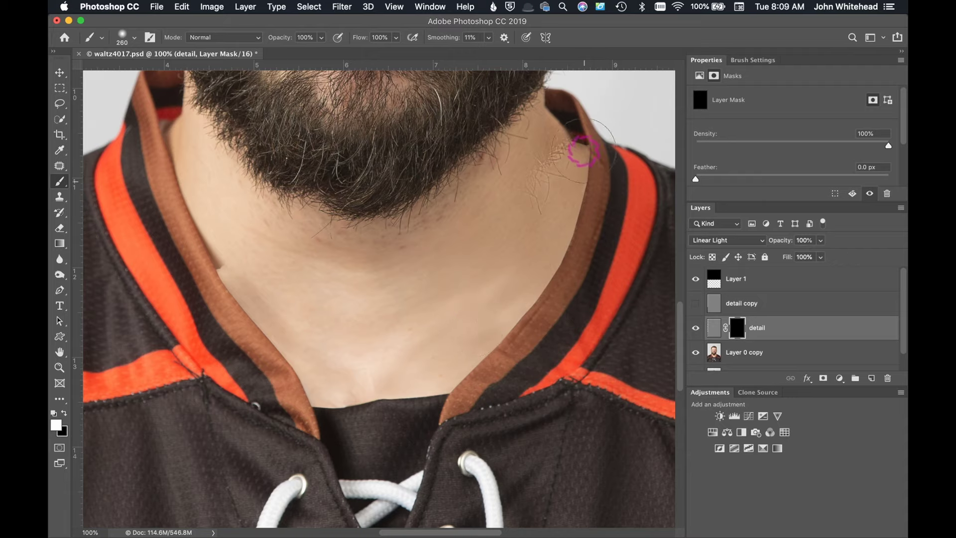
mouse_move(583, 151)
mouse_down()
mouse_move(538, 265)
mouse_move(544, 231)
mouse_move(421, 378)
mouse_move(567, 176)
mouse_up()
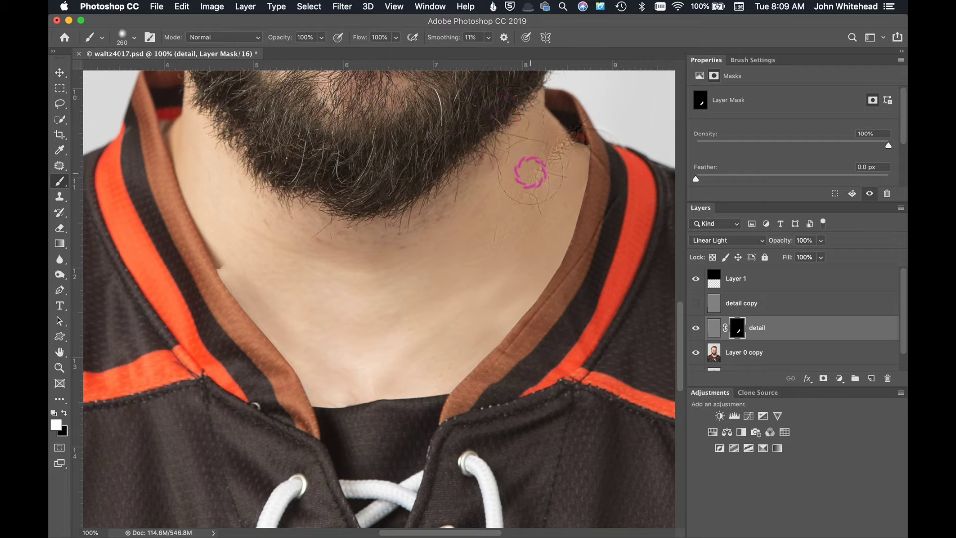
Paint black on the detail mask over stray beard hairs and collar lines, and compare the result with the layer hidden
key(x)
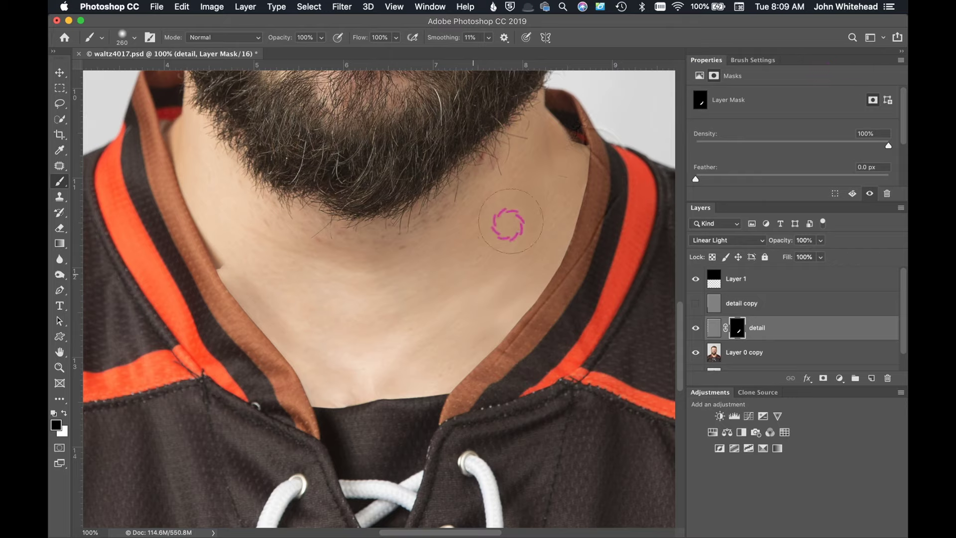
click(693, 328)
click(694, 329)
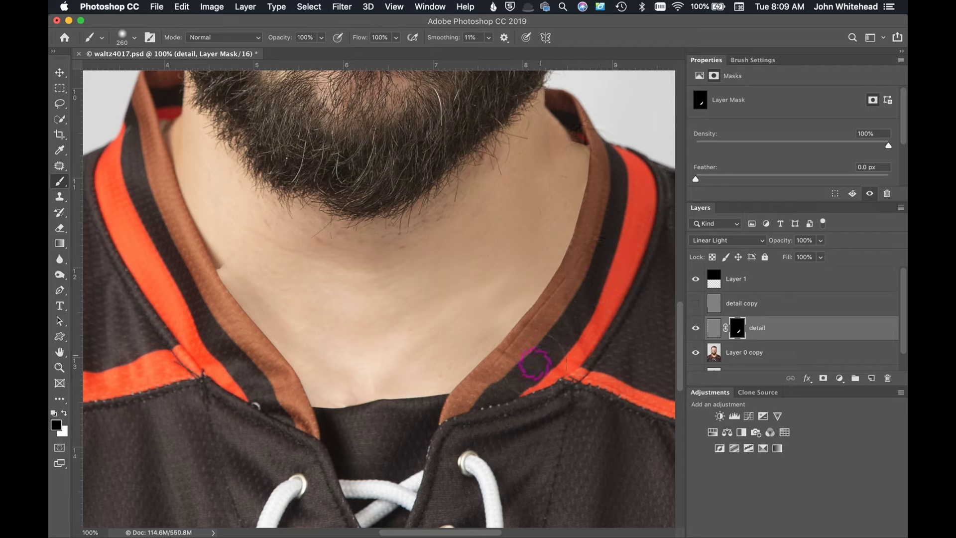
ctrl+alt+drag(534, 378, 518, 380)
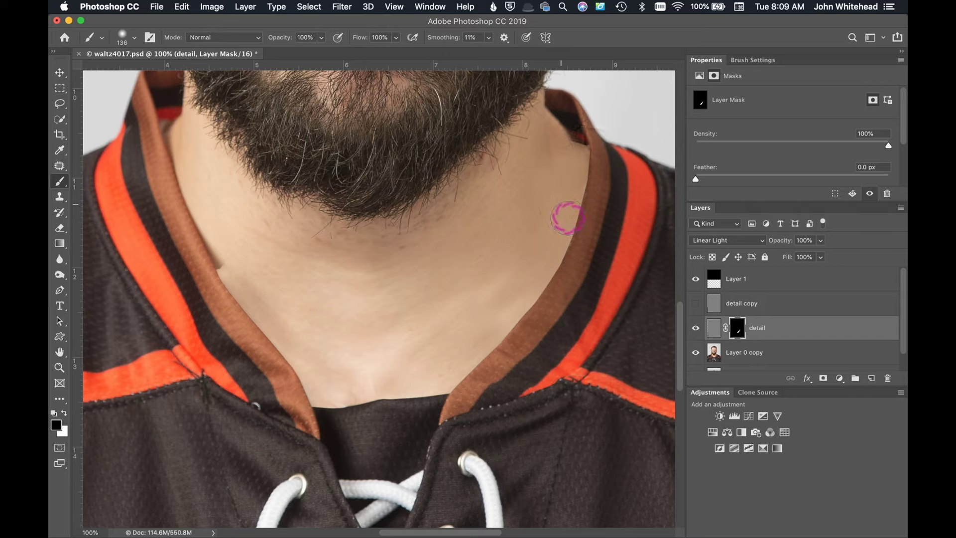
click(695, 329)
click(695, 328)
Show the detail copy layer and move it to about X -0.17 in, Y -0.56 in so clean skin texture covers the left collar edge
click(696, 305)
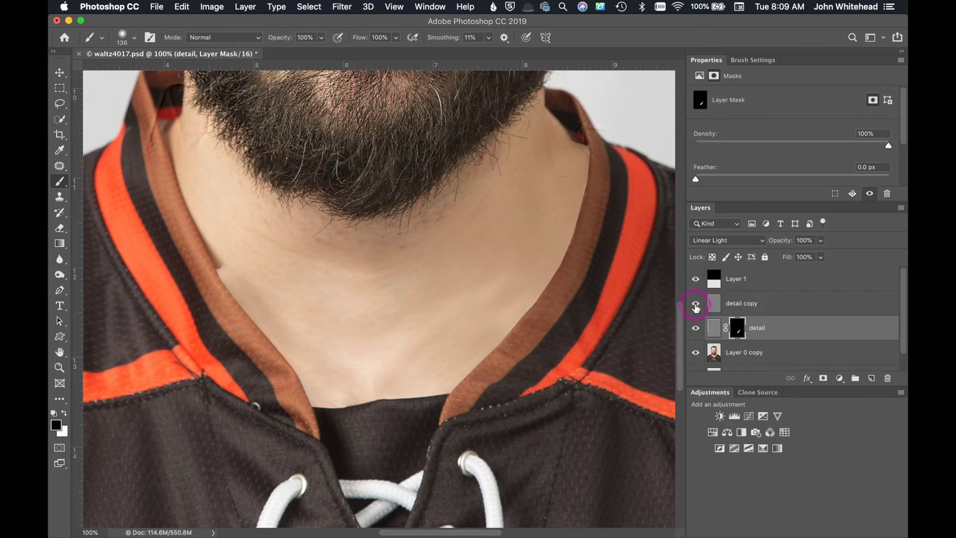
click(59, 75)
drag(250, 247, 230, 256)
drag(296, 297, 277, 311)
click(715, 305)
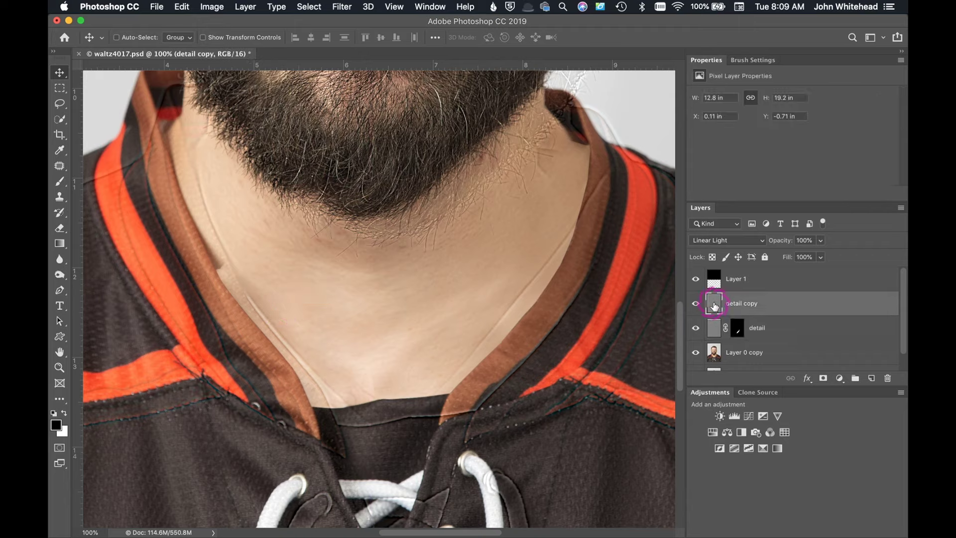
click(714, 333)
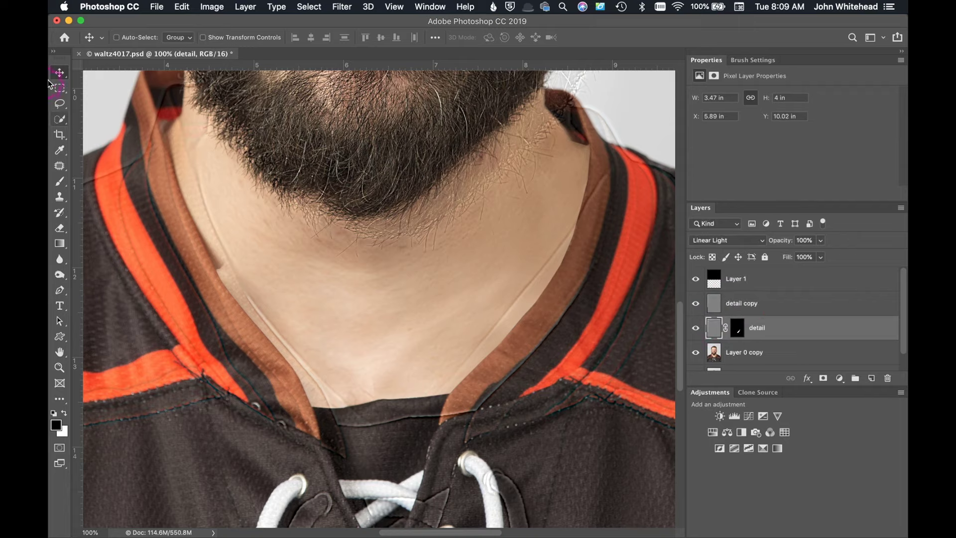
click(710, 306)
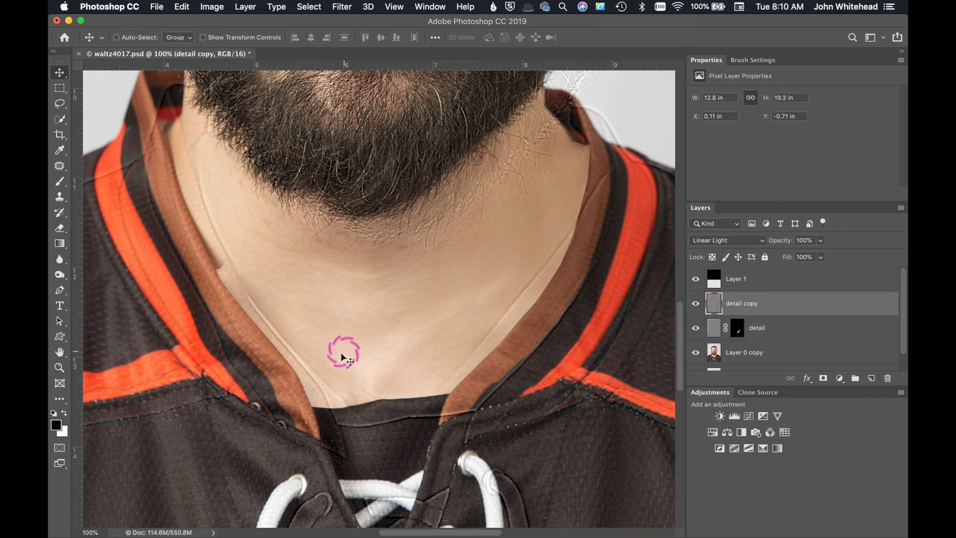
mouse_move(718, 309)
mouse_down()
mouse_move(434, 363)
mouse_move(254, 359)
mouse_move(284, 348)
mouse_move(269, 362)
mouse_up()
click(592, 333)
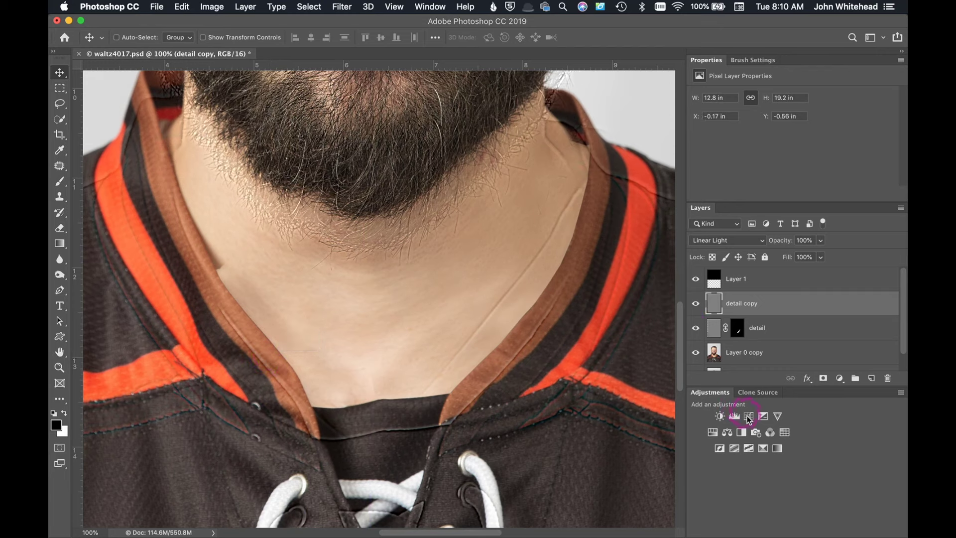
Add a black mask to the detail copy layer and activate the Brush for painting on it
alt+click(823, 378)
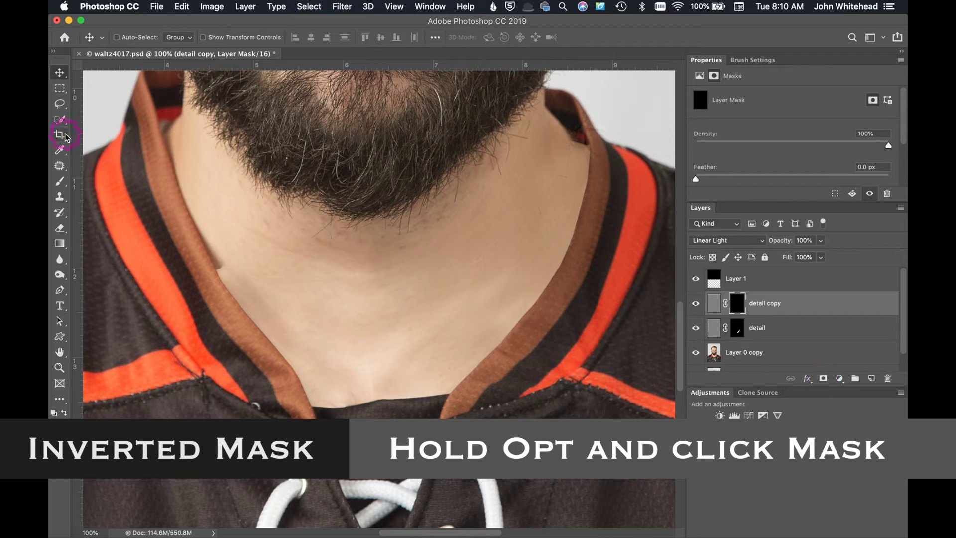
click(59, 181)
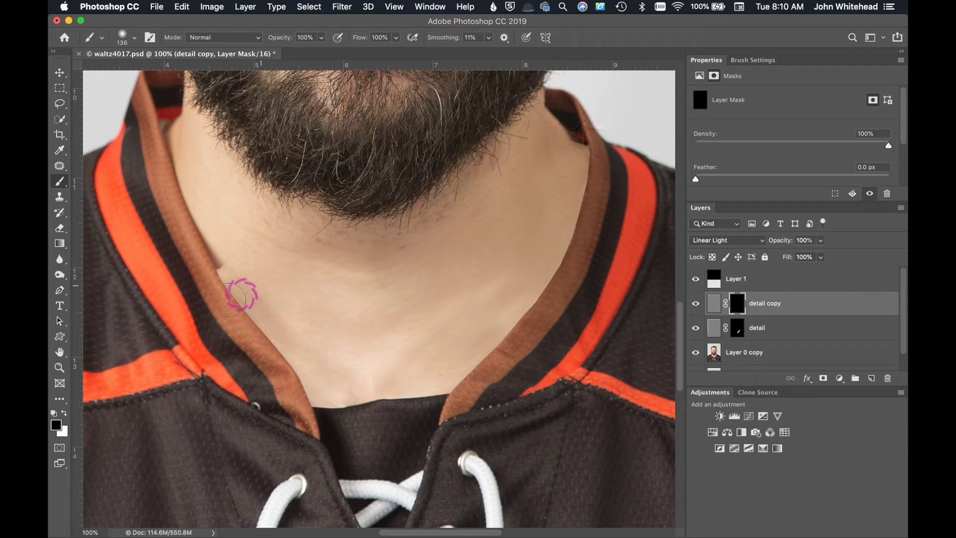
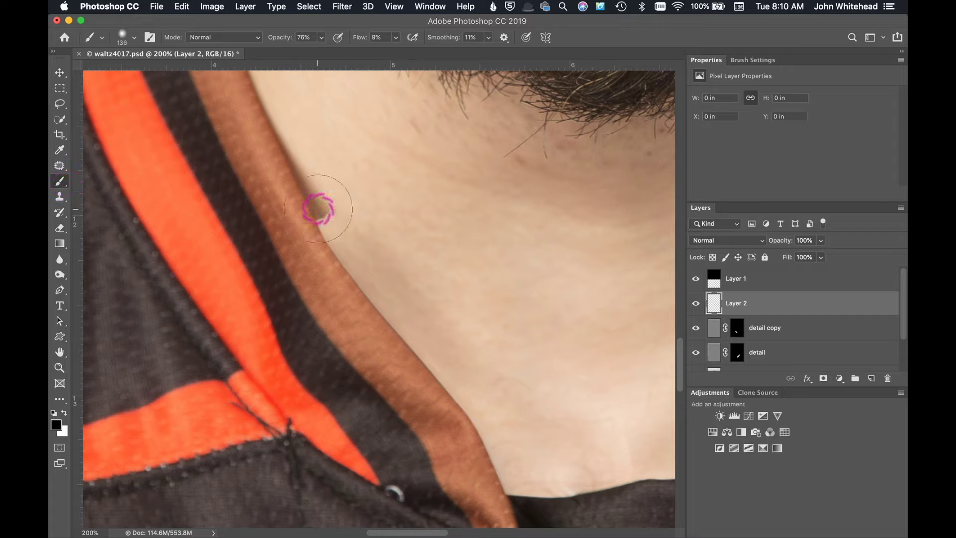
Sample the brown at the collar's shadowed edge and brush a faint shadow onto the neck skin beside it on Layer 2
alt+click(322, 205)
click(315, 207)
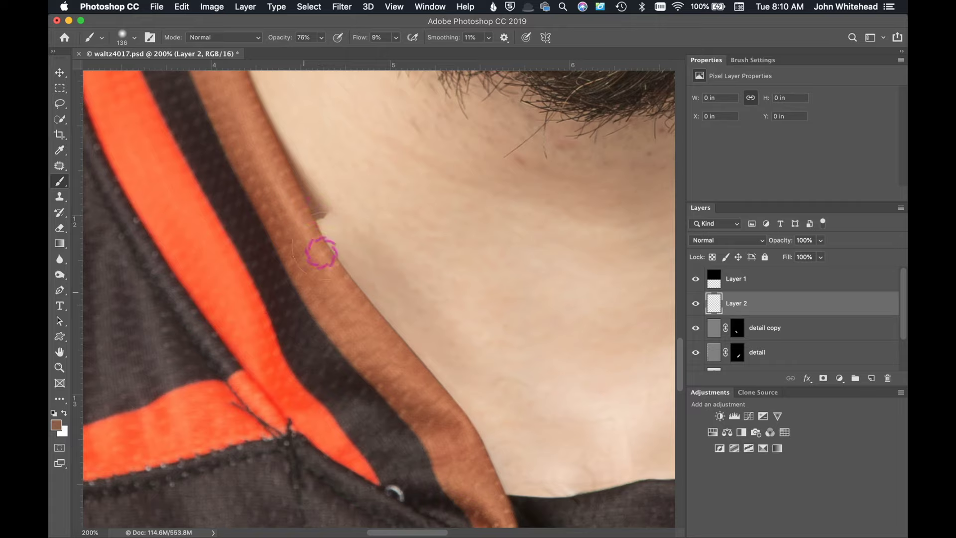
mouse_move(342, 220)
ctrl+alt+mouse_down()
mouse_move(284, 237)
mouse_move(326, 232)
mouse_move(336, 241)
mouse_move(326, 213)
mouse_move(360, 281)
mouse_move(344, 239)
mouse_move(323, 224)
mouse_move(347, 251)
ctrl+alt+mouse_up()
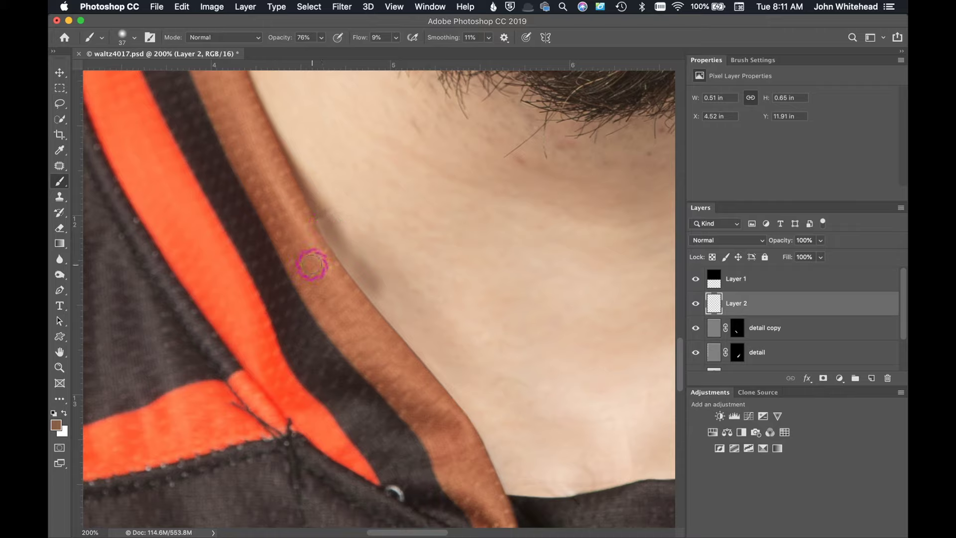
mouse_move(311, 264)
mouse_down()
mouse_move(338, 253)
mouse_move(324, 231)
mouse_move(333, 253)
mouse_move(329, 244)
mouse_up()
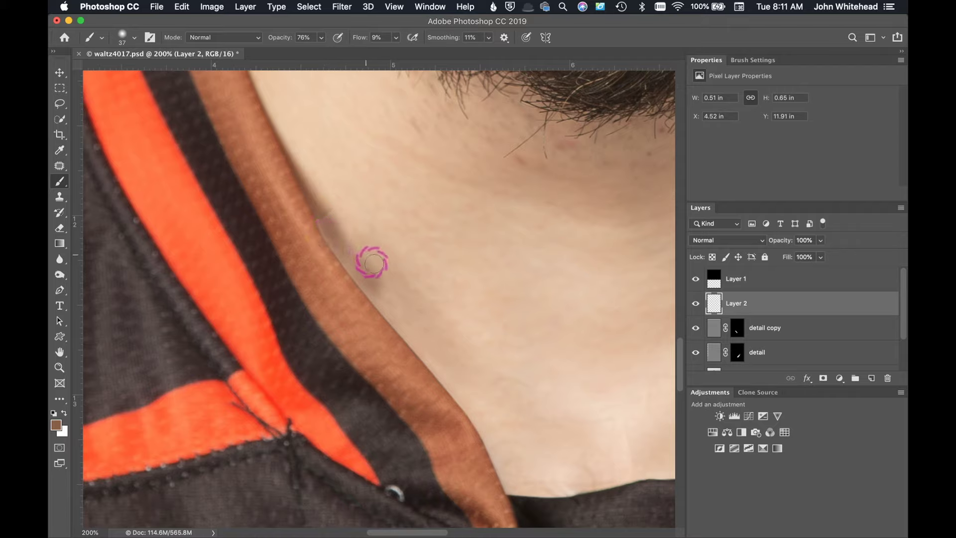
mouse_move(380, 271)
mouse_down()
mouse_move(345, 251)
mouse_move(356, 258)
mouse_move(335, 273)
mouse_up()
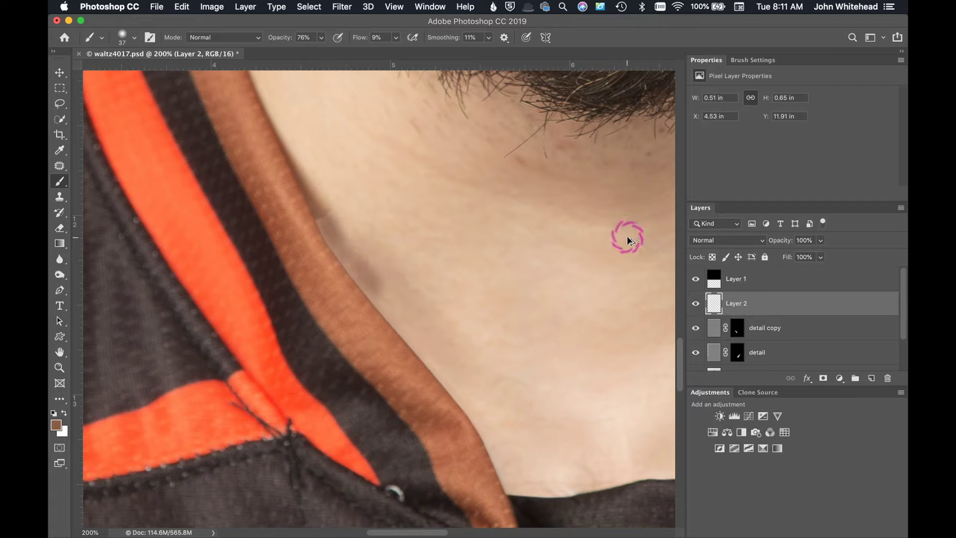
key(ctrl+z)
key(ctrl+z)
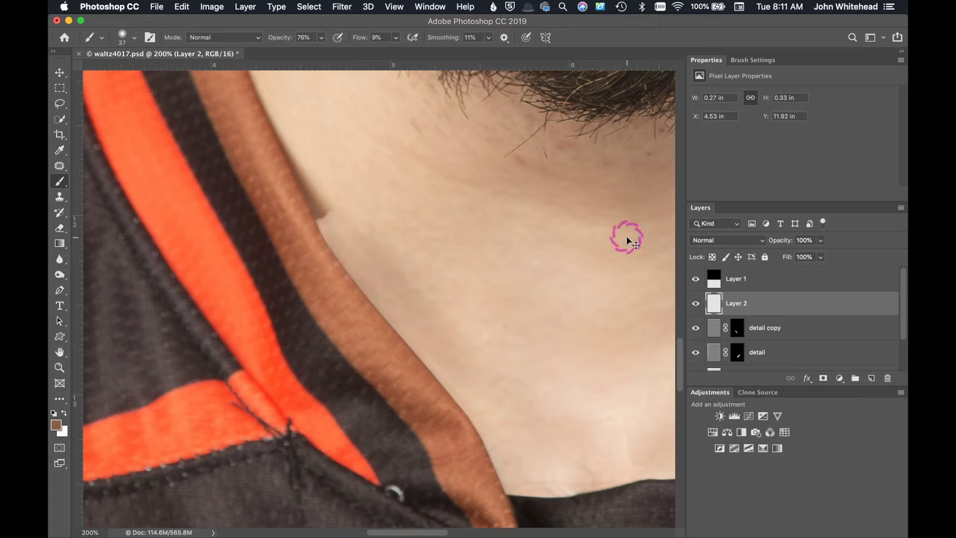
Lasso the neck skin with the selection edge following the inner collar line, and set the Brush size to 70
click(61, 104)
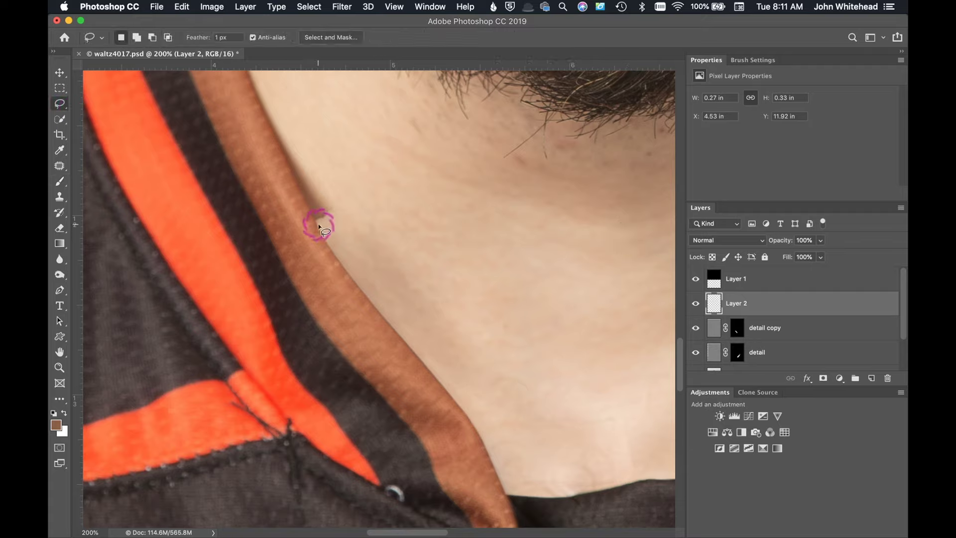
mouse_move(314, 222)
mouse_down()
mouse_move(440, 409)
mouse_move(384, 320)
mouse_move(482, 434)
mouse_move(501, 493)
mouse_move(576, 479)
mouse_move(629, 358)
mouse_move(614, 223)
mouse_move(440, 153)
mouse_move(331, 178)
mouse_move(312, 217)
mouse_up()
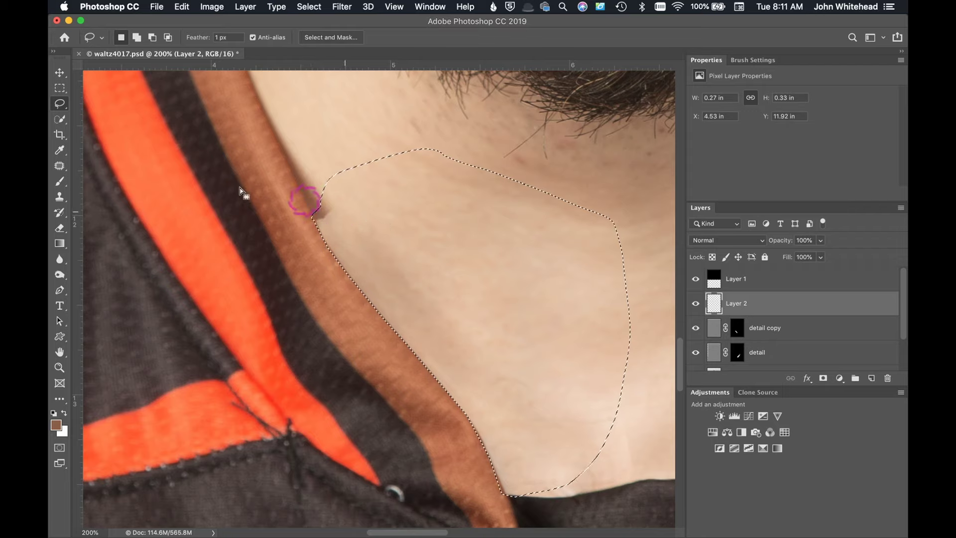
click(60, 181)
key(bracketright)
key(bracketright)
key(bracketright)
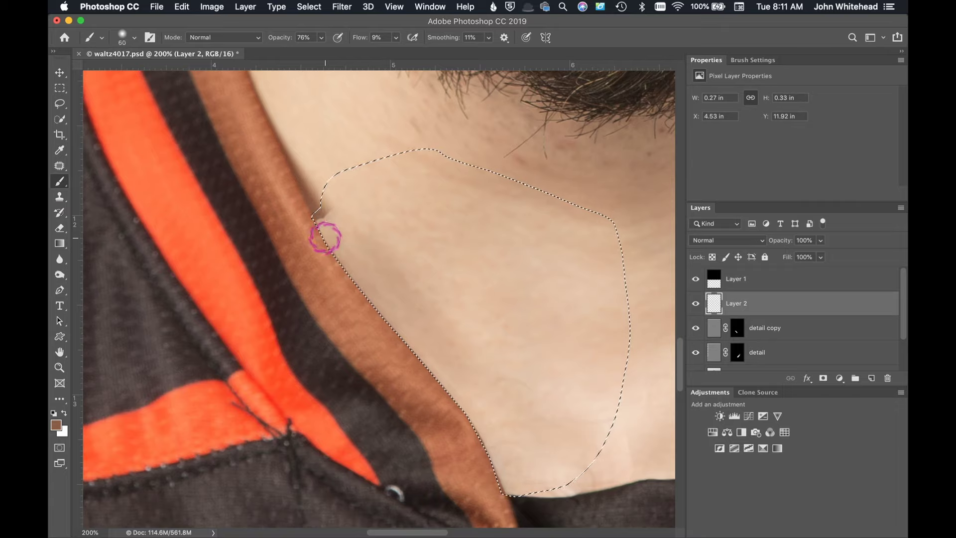
key(bracketright)
key(bracketright)
Set the brush flow to 25% and paint a brown shadow inside the selection along the inner collar edge
drag(315, 227, 331, 241)
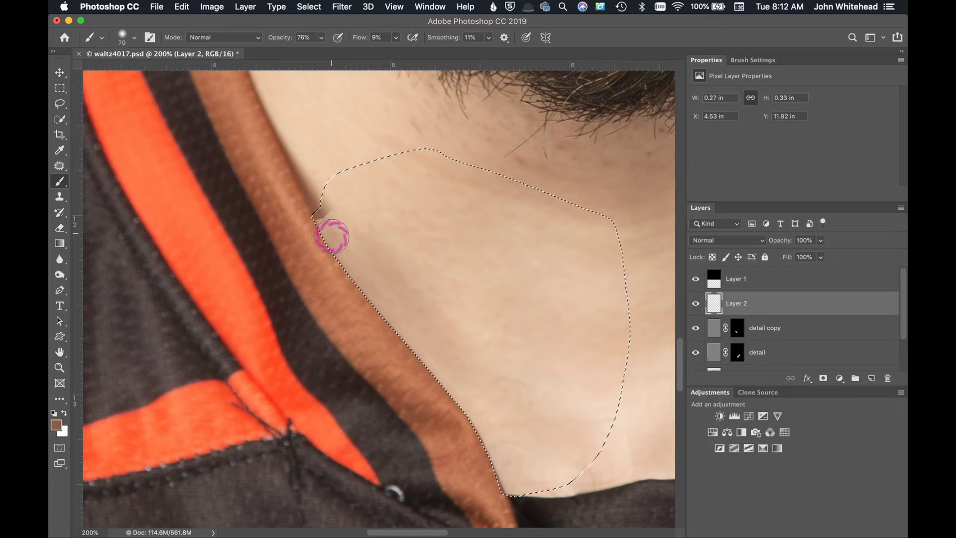
drag(367, 41, 365, 41)
click(341, 268)
drag(320, 223, 323, 228)
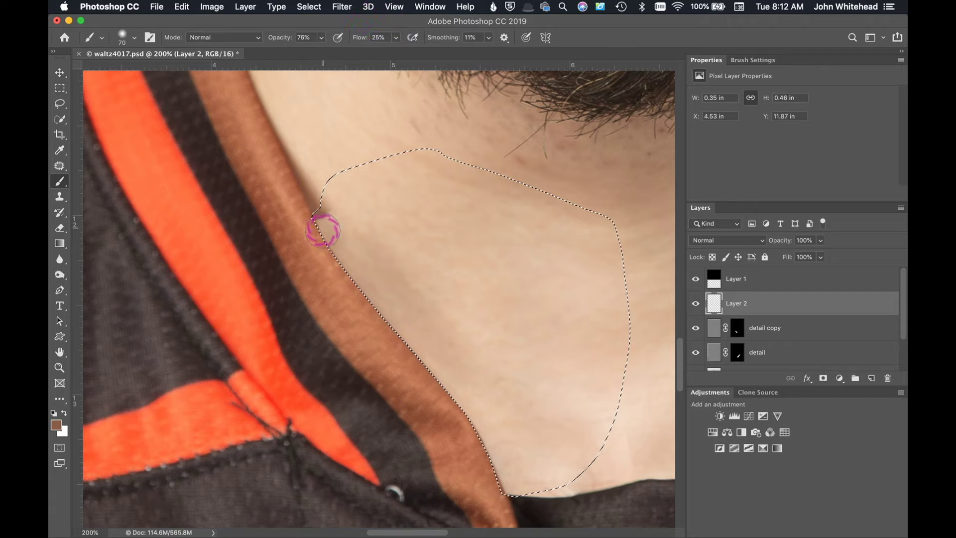
mouse_move(316, 221)
mouse_down()
mouse_move(320, 230)
mouse_move(324, 220)
mouse_move(319, 227)
mouse_up()
mouse_move(356, 281)
mouse_down()
mouse_move(343, 256)
mouse_move(424, 372)
mouse_move(390, 335)
mouse_move(390, 317)
mouse_move(433, 367)
mouse_move(444, 386)
mouse_move(420, 363)
mouse_move(476, 440)
mouse_move(456, 405)
mouse_move(505, 493)
mouse_move(472, 424)
mouse_move(367, 306)
mouse_up()
drag(319, 227, 359, 273)
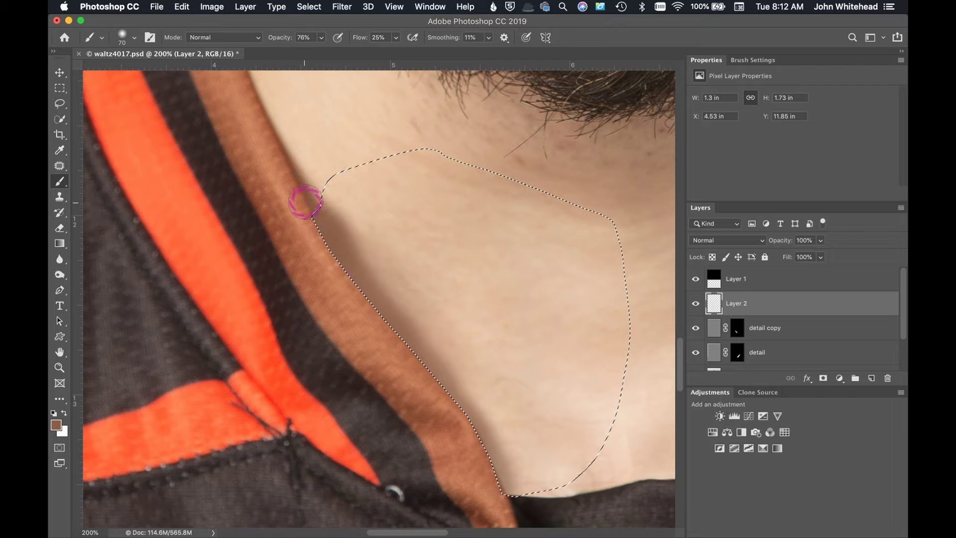
Resample the dark brown from the collar, brush along its full edge down to the neckline, and undo the last stroke
alt+click(310, 202)
drag(313, 238, 427, 377)
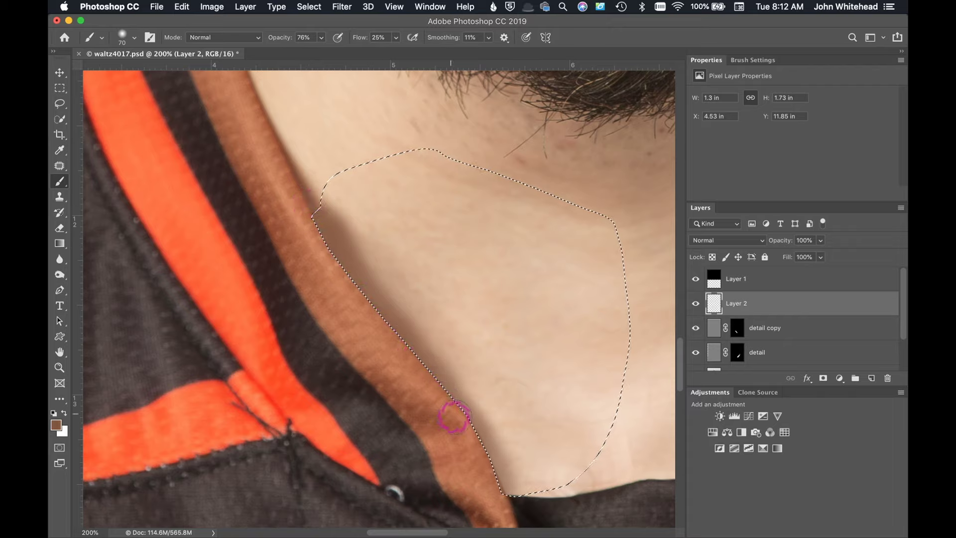
drag(454, 417, 500, 493)
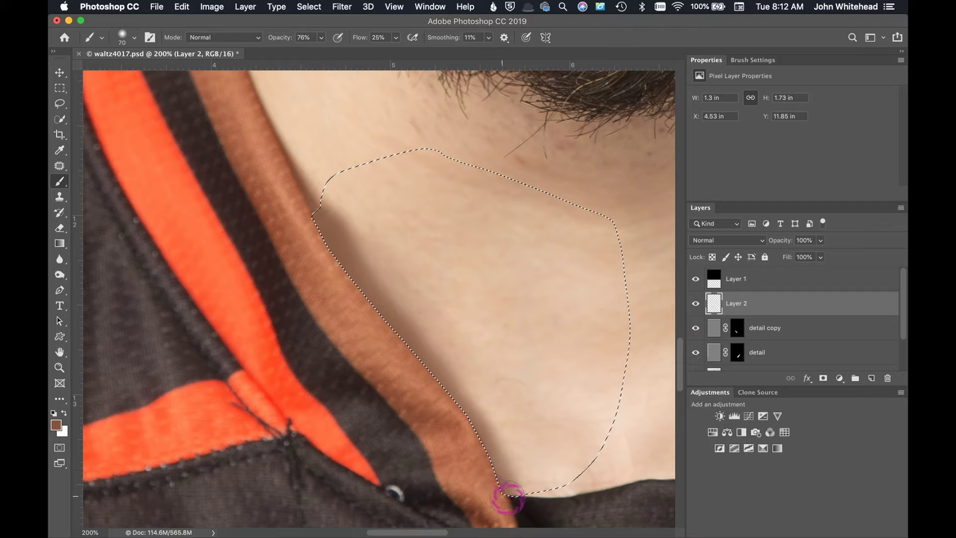
key(super+z)
key(d)
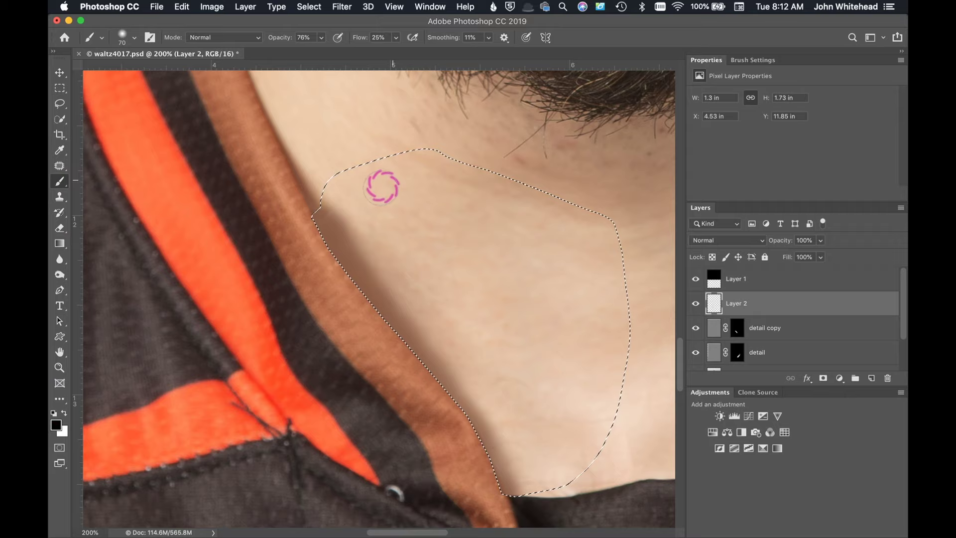
drag(361, 216, 344, 195)
key(super+z)
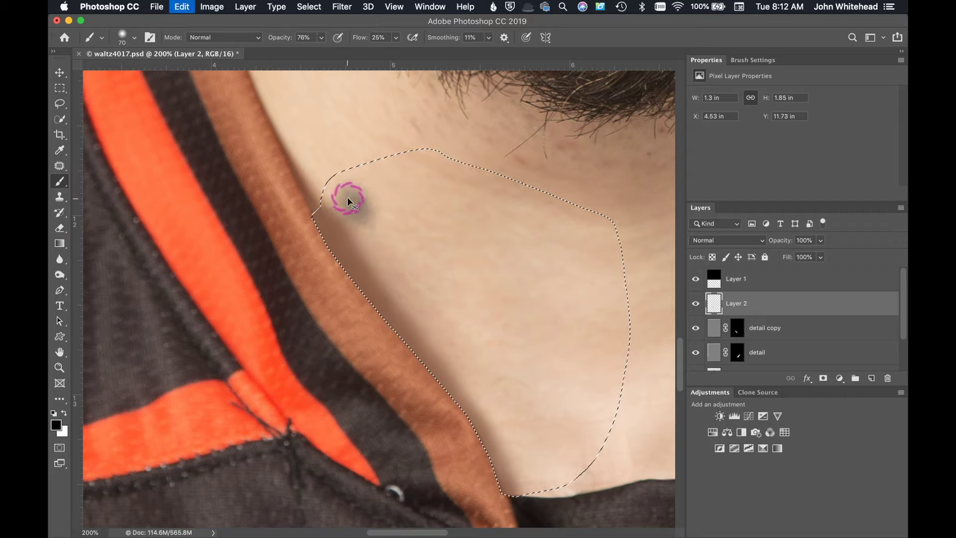
Add a mask to Layer 2 from the selection and paint black at 6% flow along the shadow's outer edge to soften it
key(x)
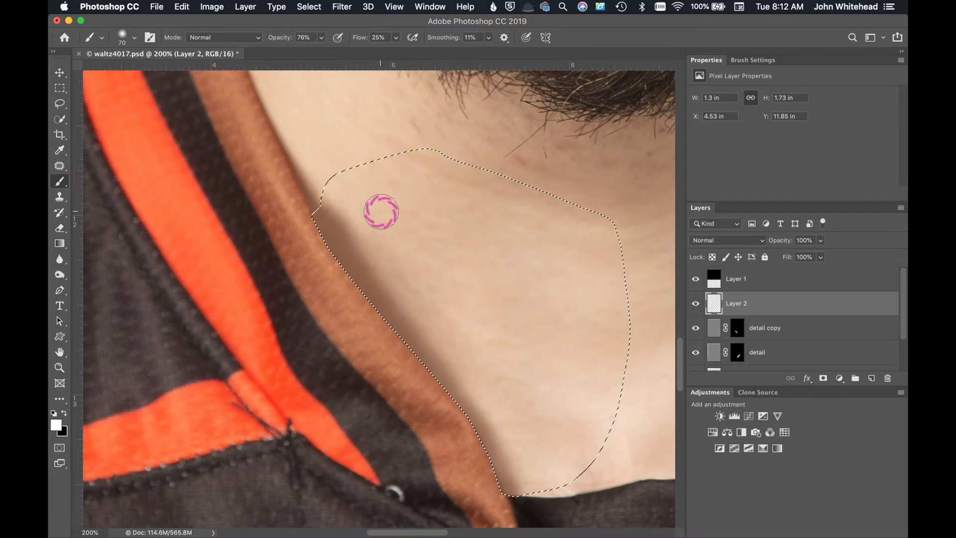
click(823, 378)
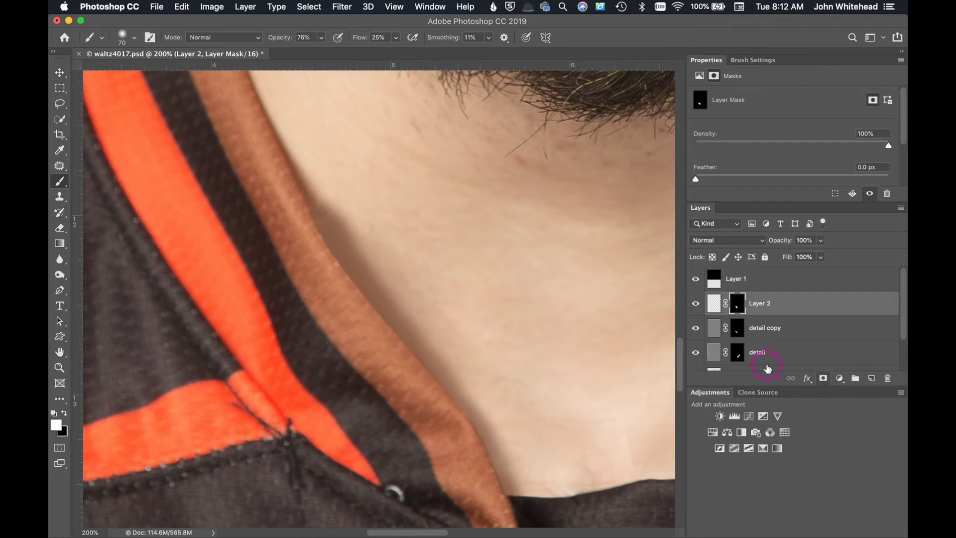
key(x)
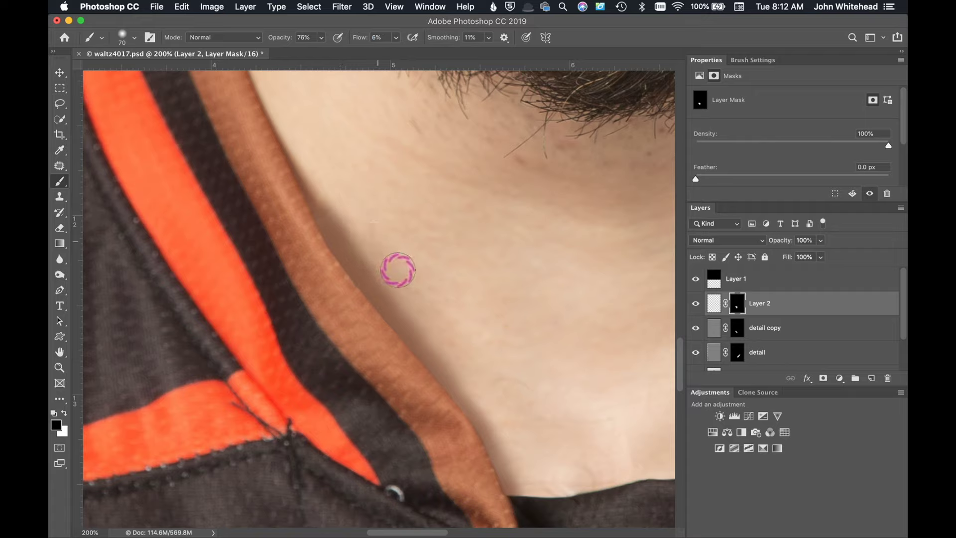
drag(482, 392, 510, 439)
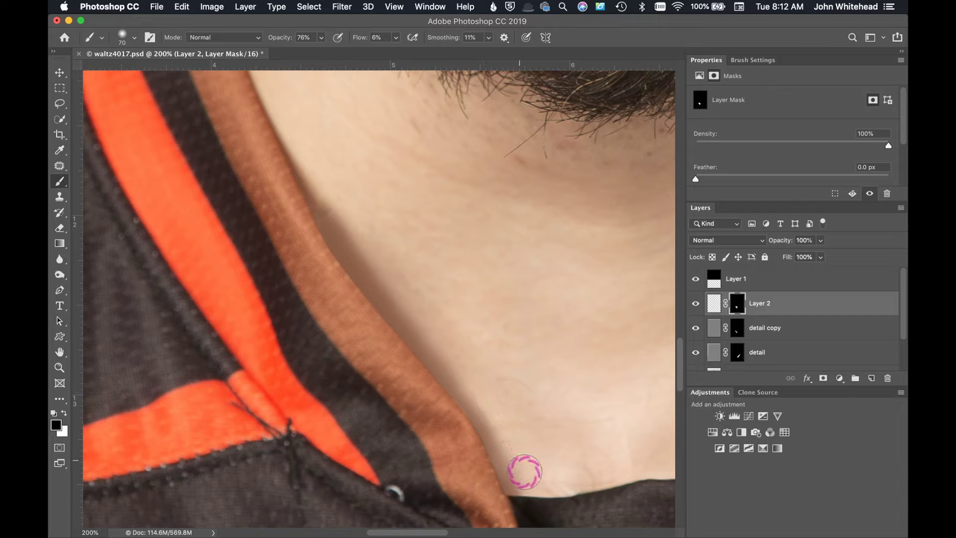
mouse_move(355, 196)
mouse_down()
mouse_move(332, 195)
mouse_move(347, 219)
mouse_move(332, 185)
mouse_move(341, 208)
mouse_move(302, 193)
mouse_move(396, 317)
mouse_move(343, 284)
mouse_move(312, 167)
mouse_move(334, 178)
mouse_move(359, 227)
mouse_move(333, 190)
mouse_move(339, 210)
mouse_move(335, 195)
mouse_move(385, 270)
mouse_move(352, 214)
mouse_move(410, 280)
mouse_up()
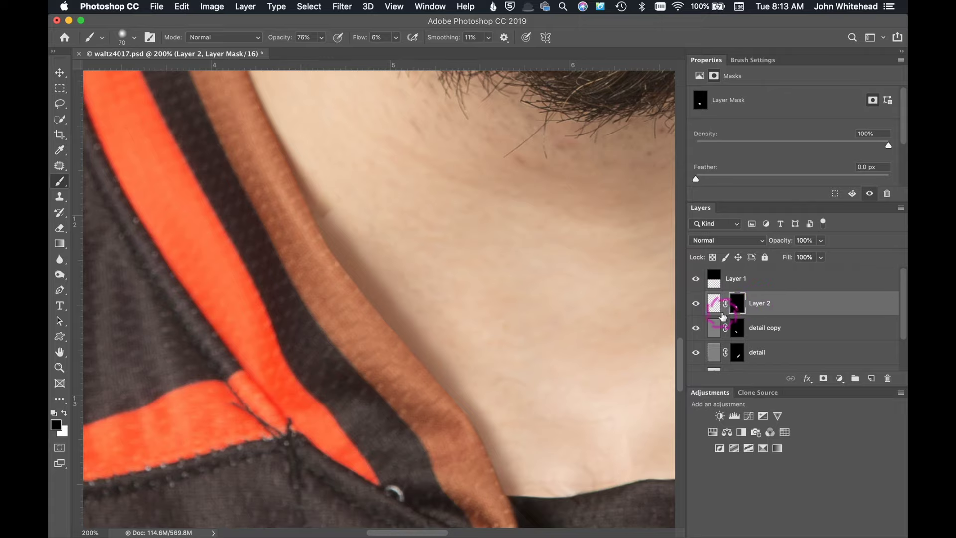
Move Layer 2 directly below the detail copy layer and check the collar shadow in the whole image
drag(715, 304, 730, 341)
key(x)
key(super+minus)
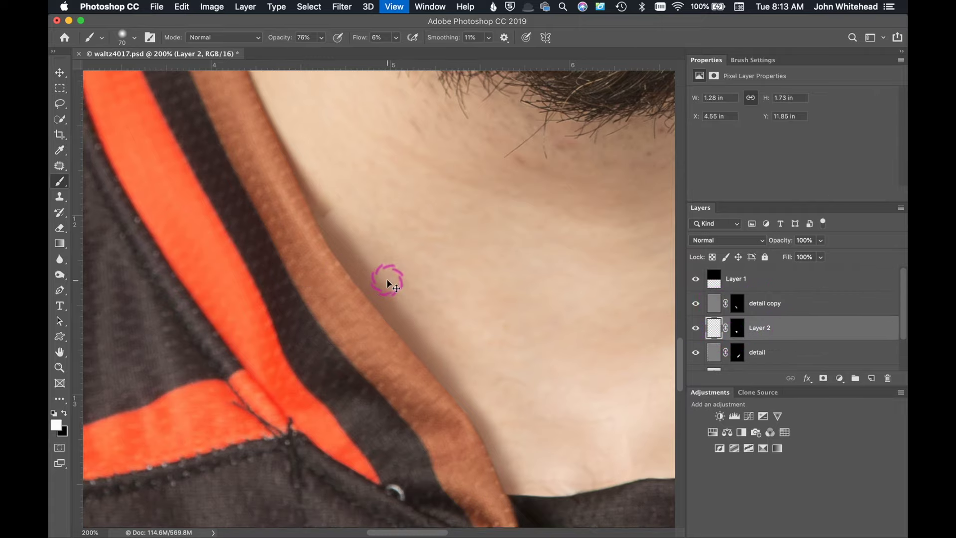
key(super+minus)
key(super+minus)
key(super+minus)
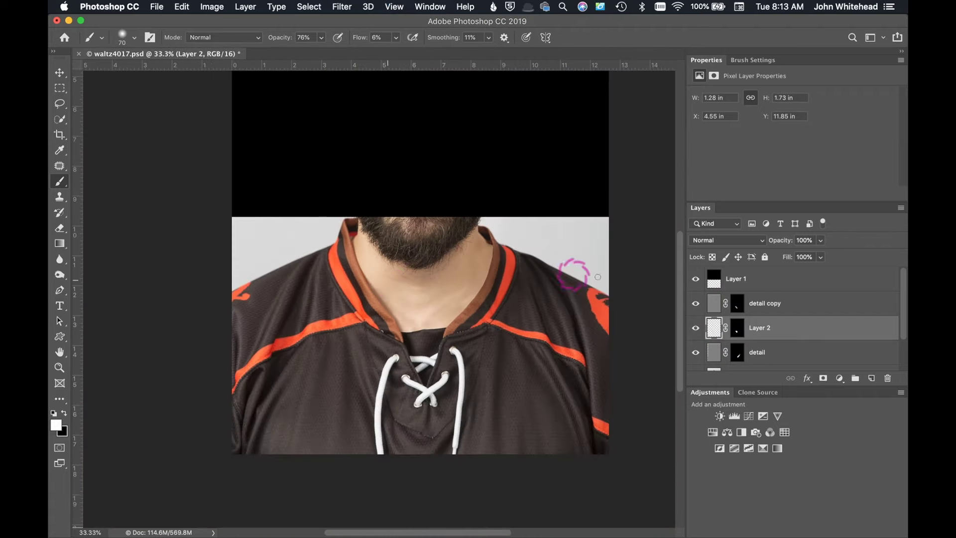